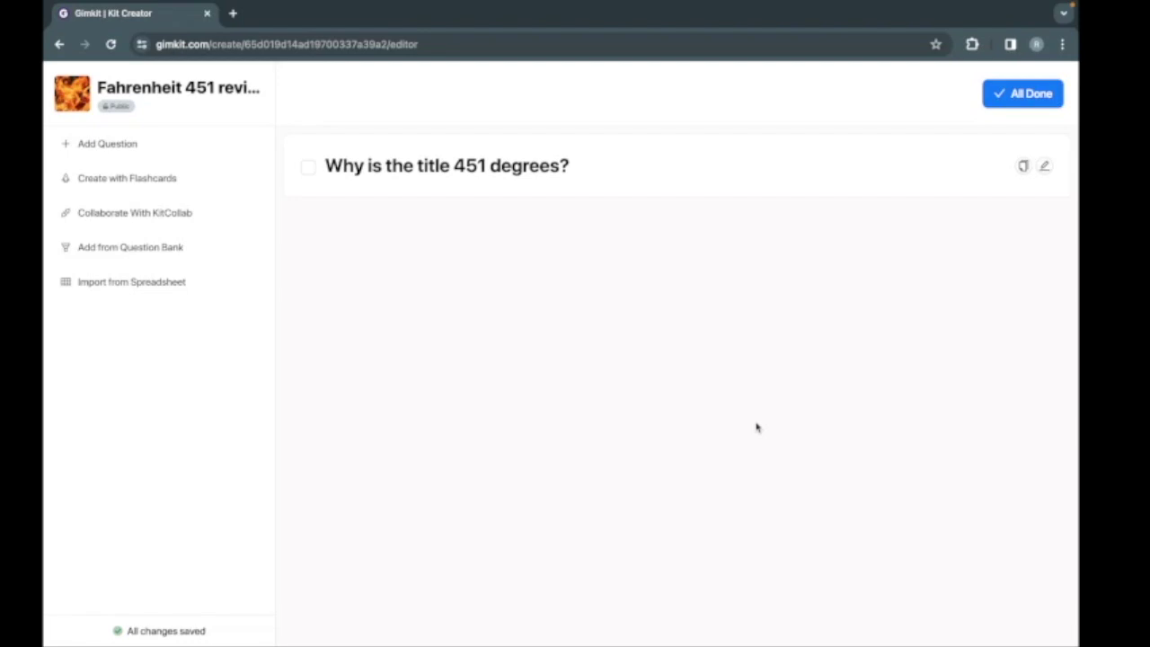
- Browse the question bank and preview the 103-question Fahrenheit 451 kit
click(162, 249)
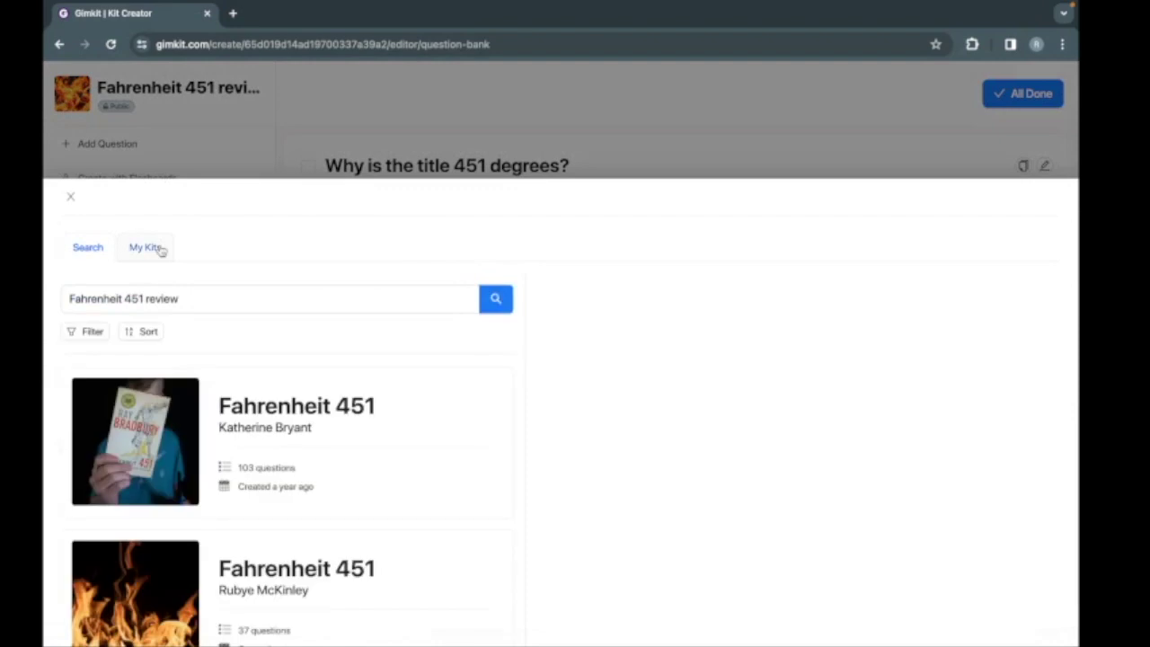
click(53, 404)
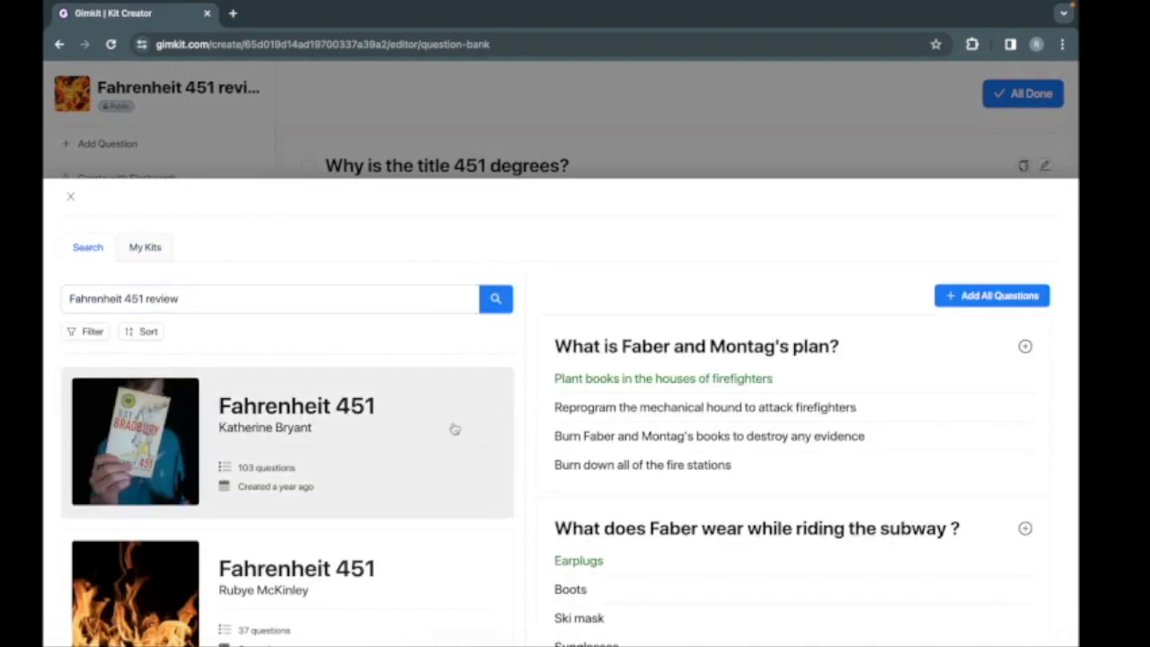
scroll(587, 463, down, 2)
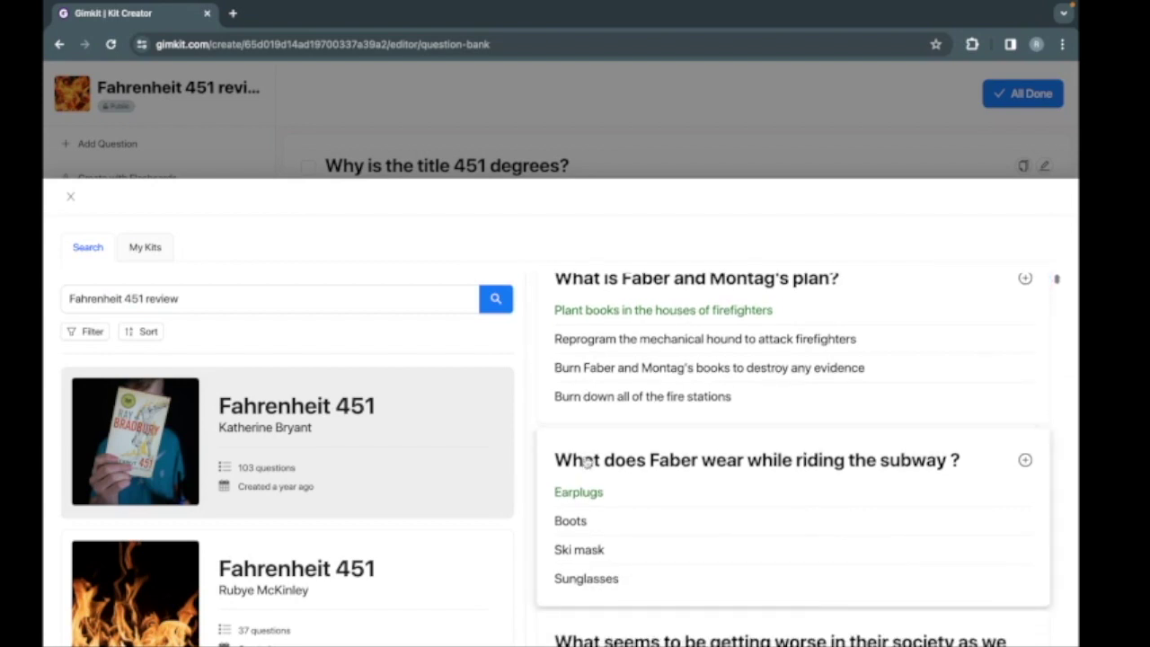
scroll(587, 463, down, 3)
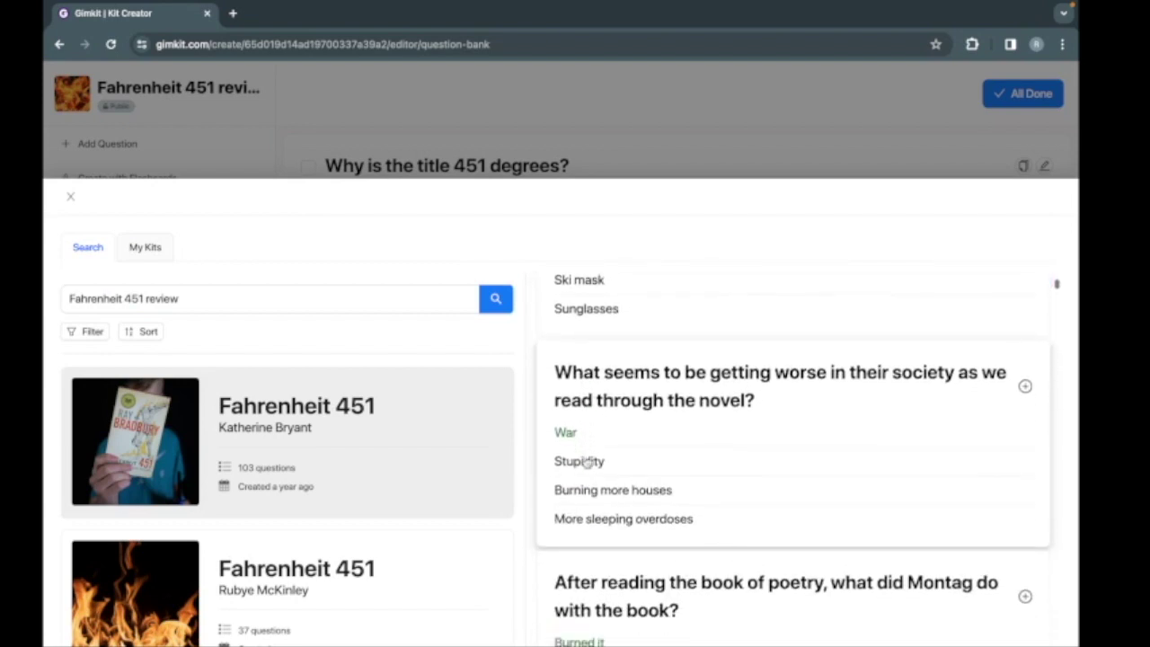
scroll(576, 466, down, 1)
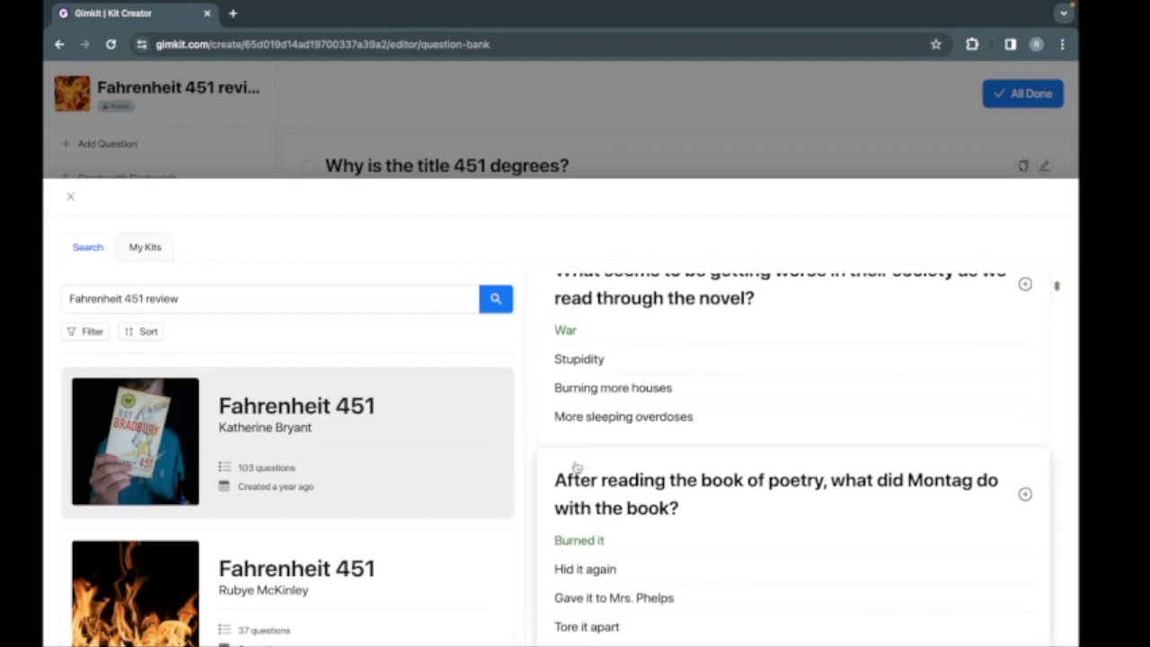
click(430, 464)
scroll(429, 463, down, 1)
scroll(429, 464, down, 2)
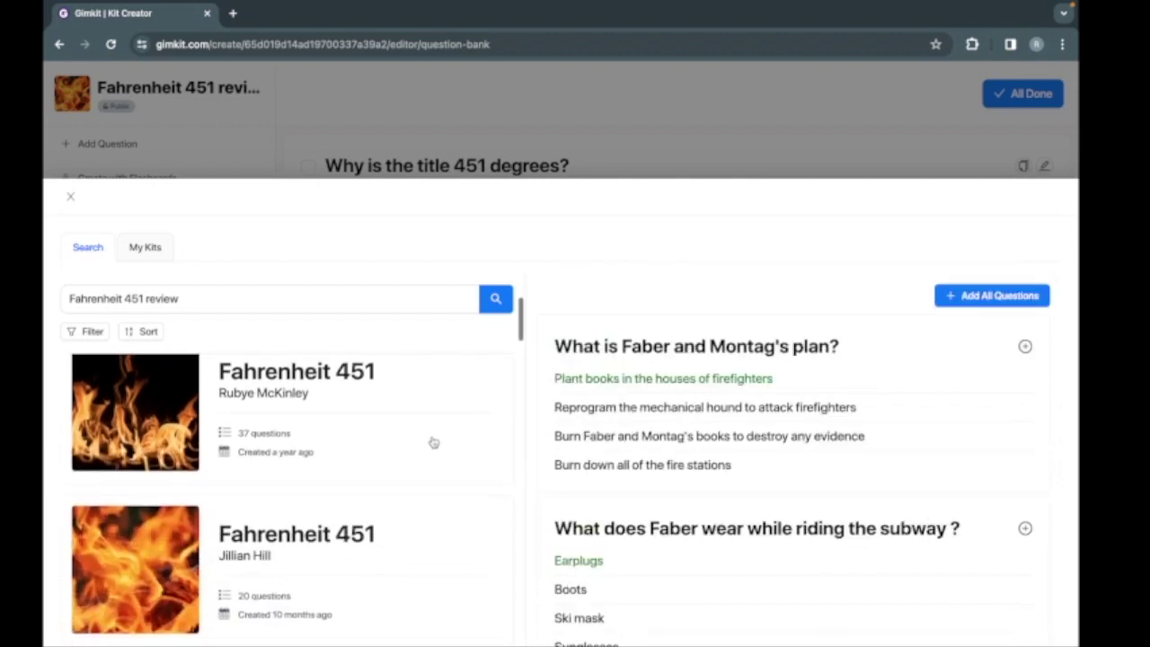
- Review the 37-question Fahrenheit 451 kit and add all of its questions
click(431, 441)
scroll(707, 522, down, 2)
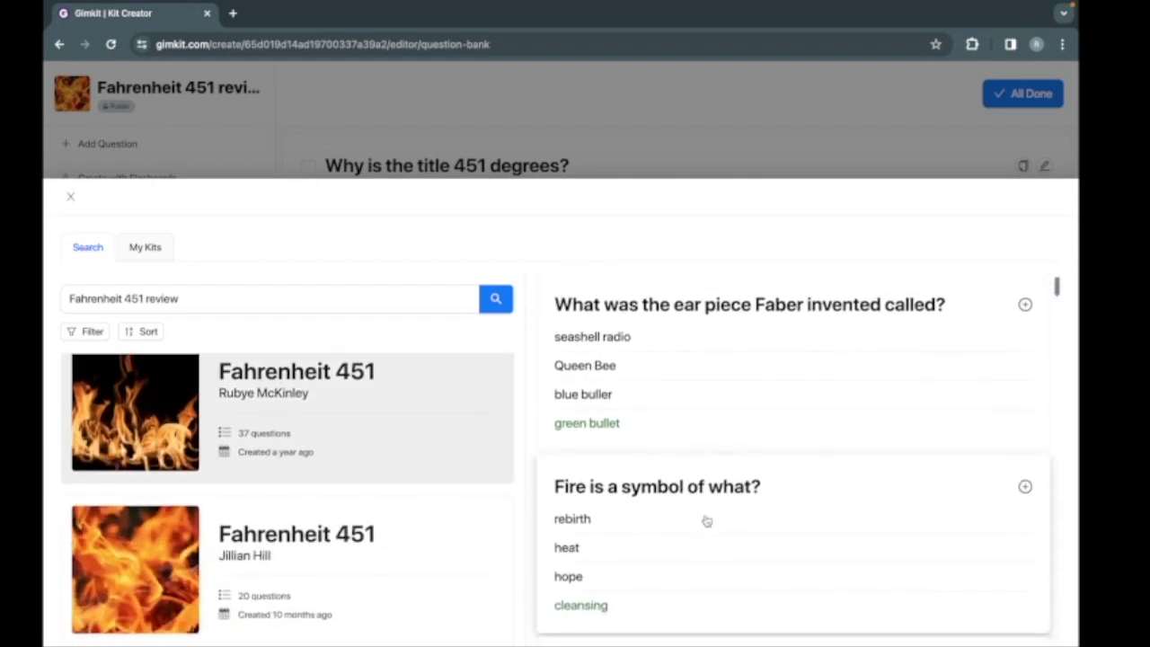
scroll(707, 522, down, 4)
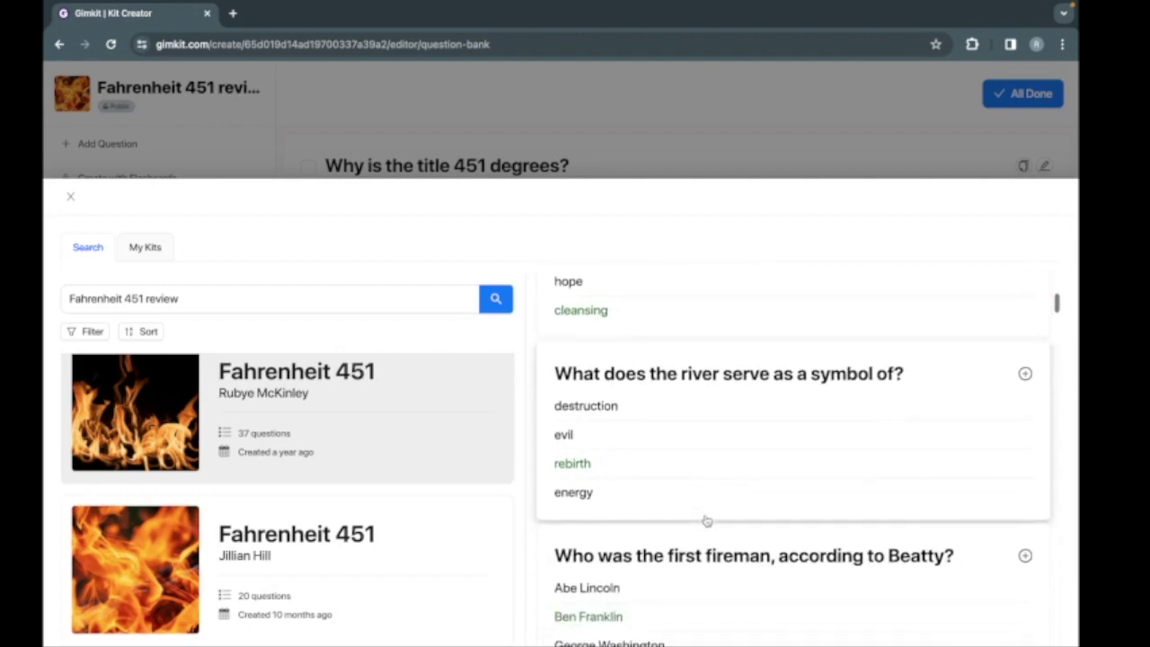
scroll(706, 522, down, 2)
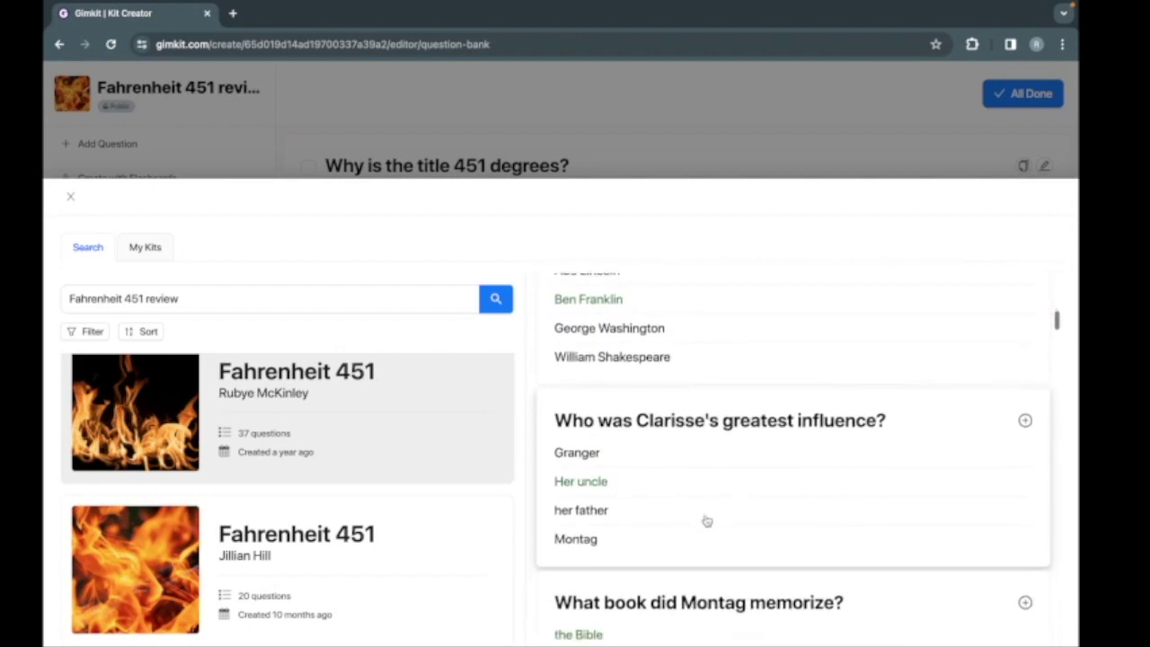
scroll(706, 521, down, 3)
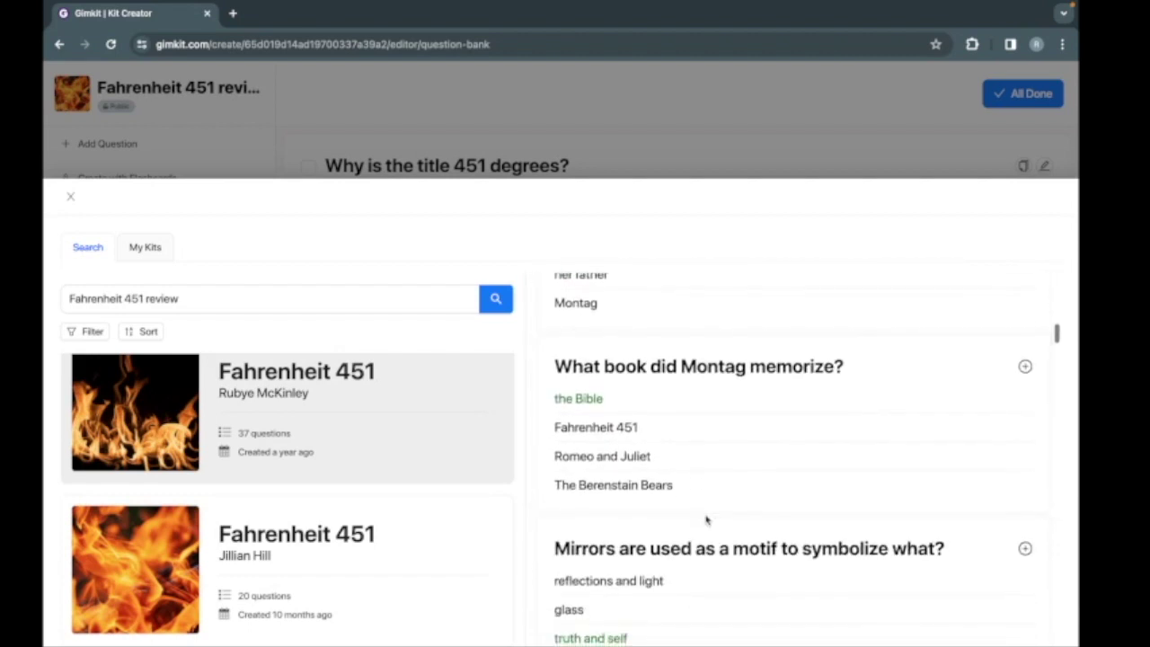
scroll(706, 521, down, 3)
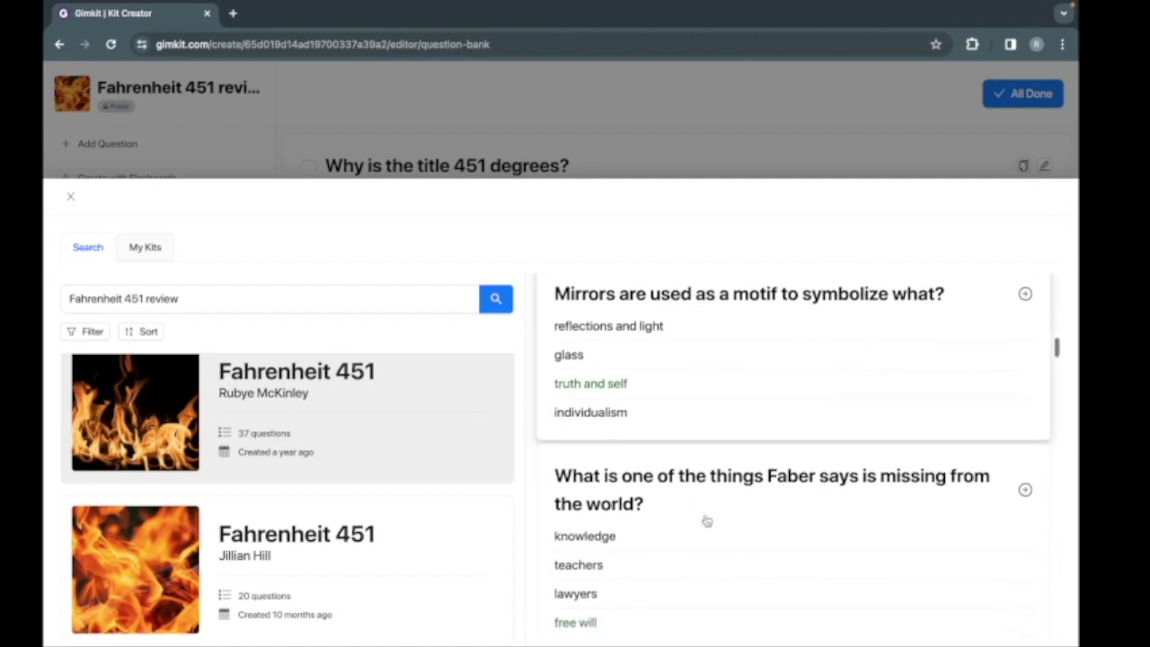
scroll(707, 521, down, 2)
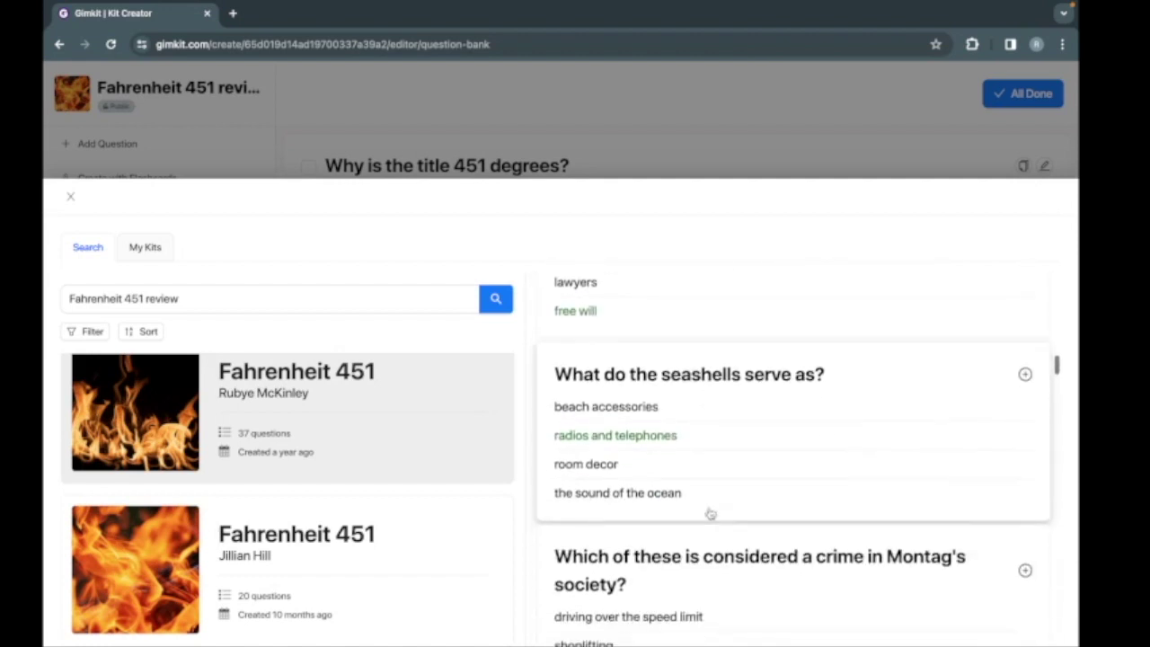
scroll(713, 503, down, 2)
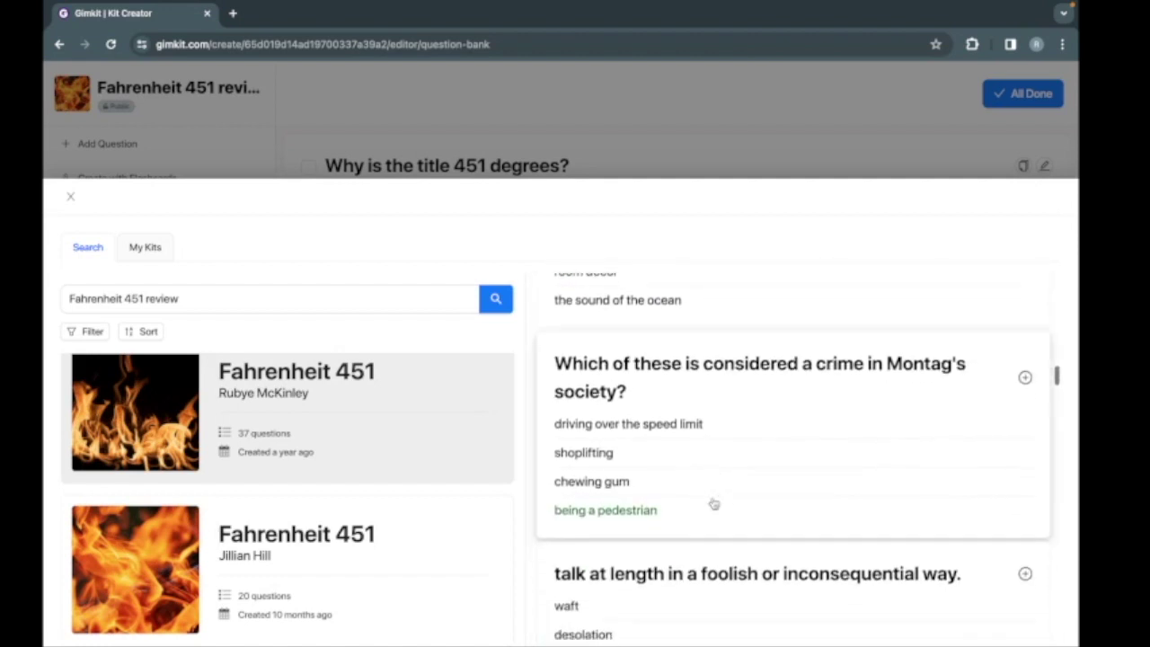
scroll(714, 503, down, 2)
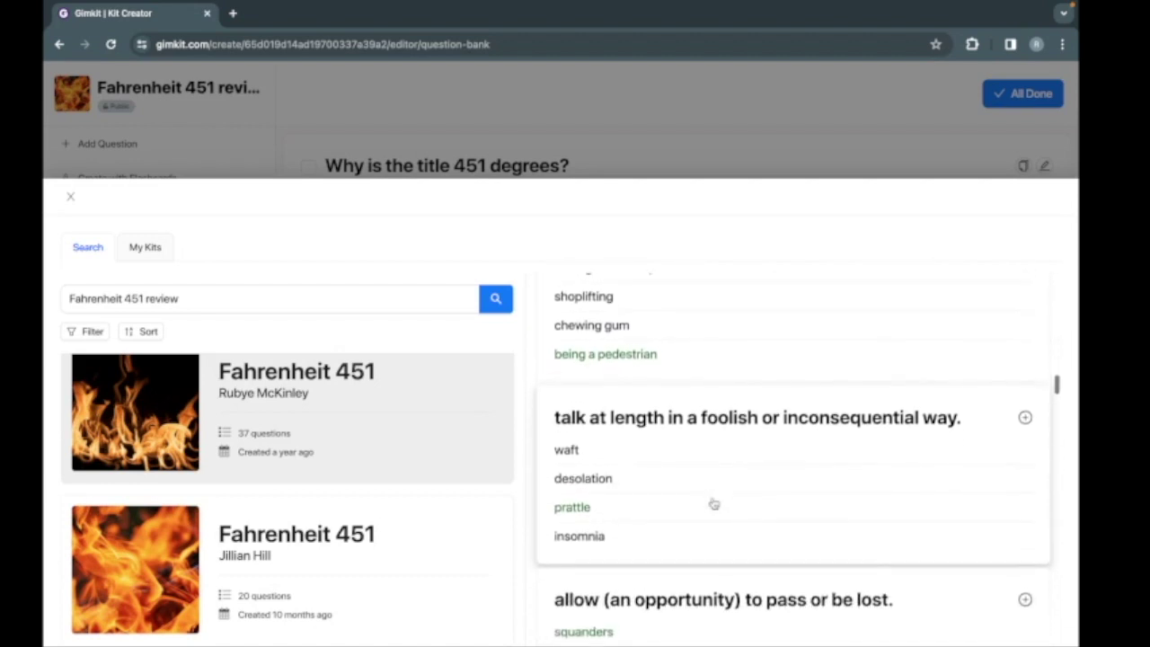
scroll(714, 503, down, 6)
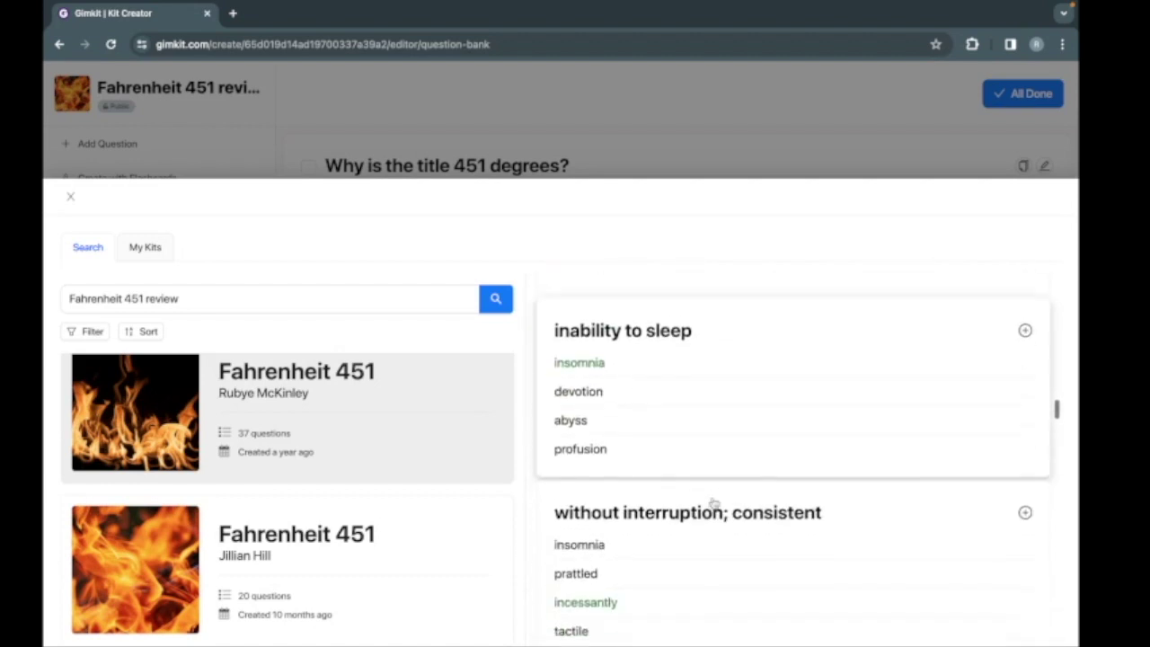
scroll(714, 503, down, 3)
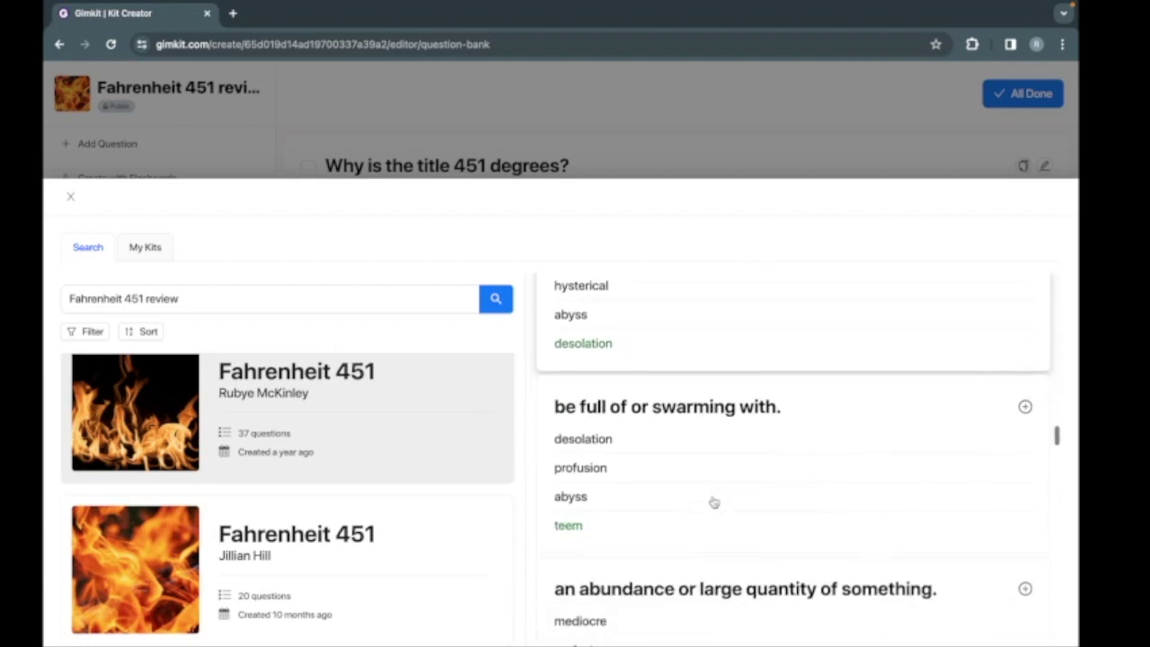
scroll(714, 504, down, 6)
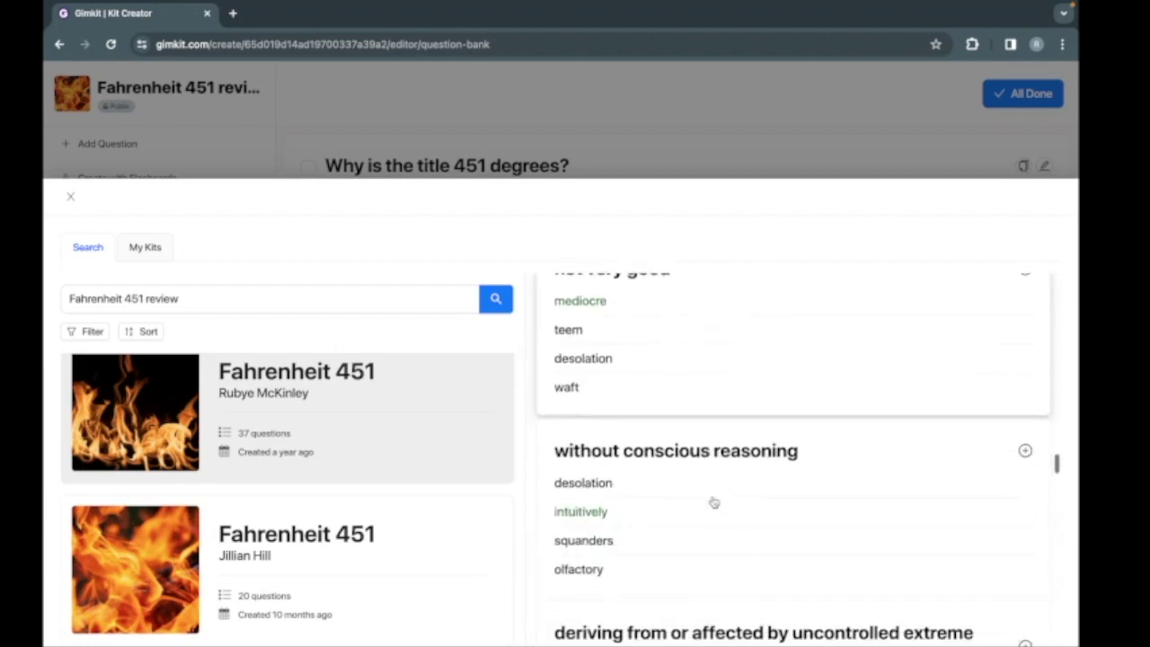
scroll(714, 504, down, 15)
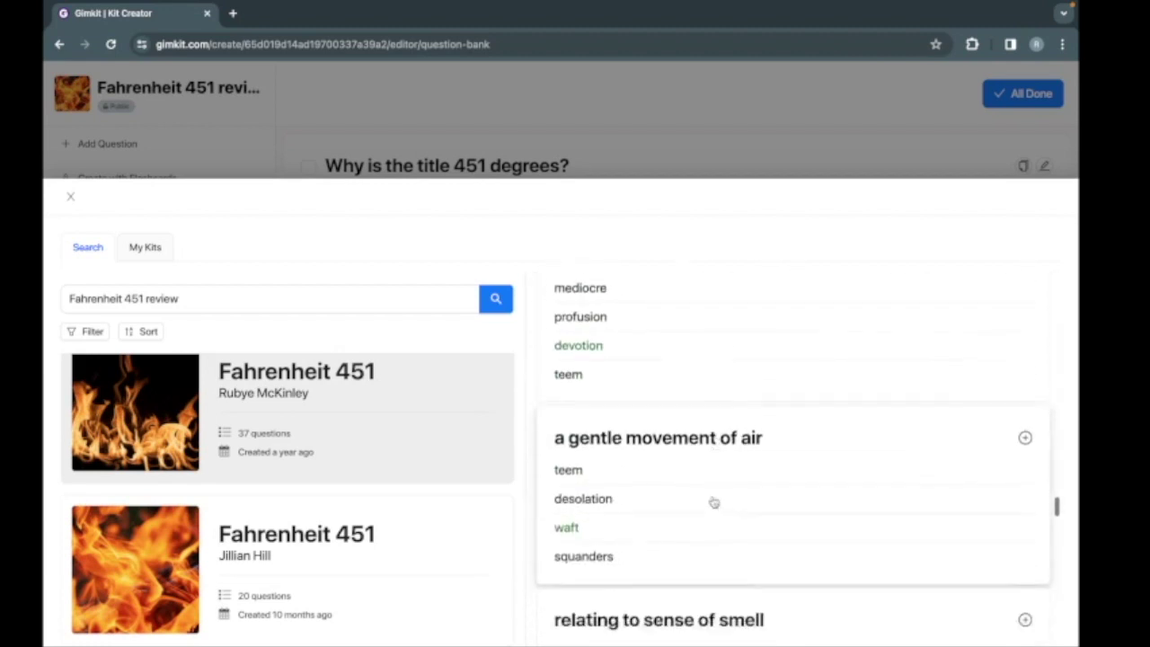
scroll(713, 504, down, 4)
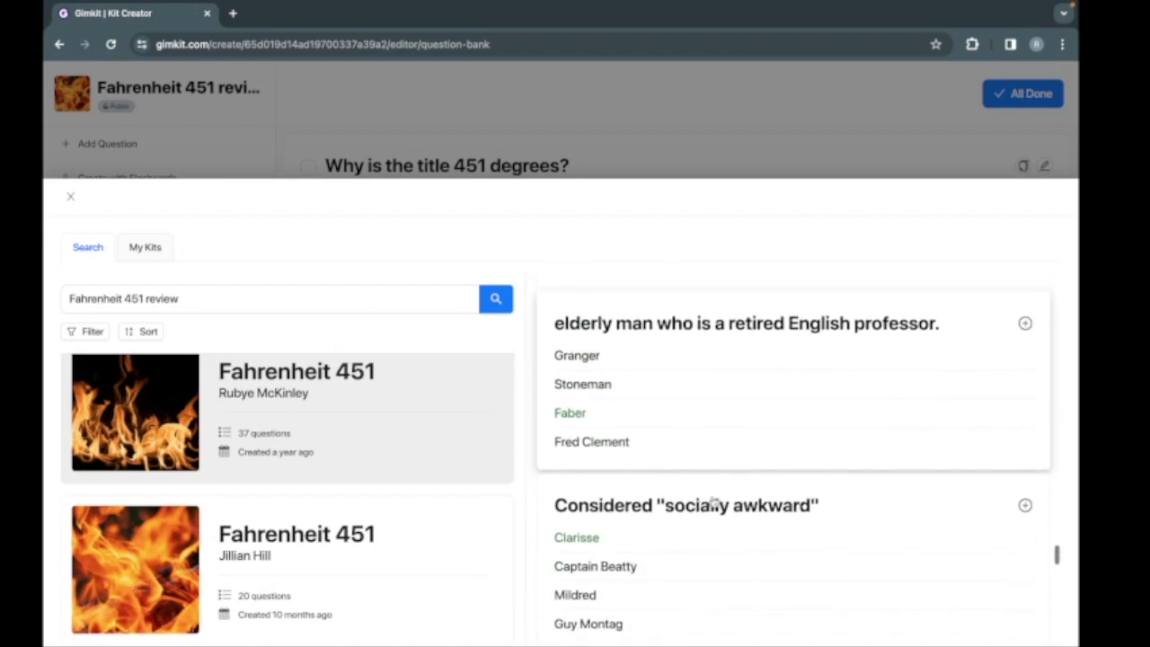
scroll(714, 503, down, 8)
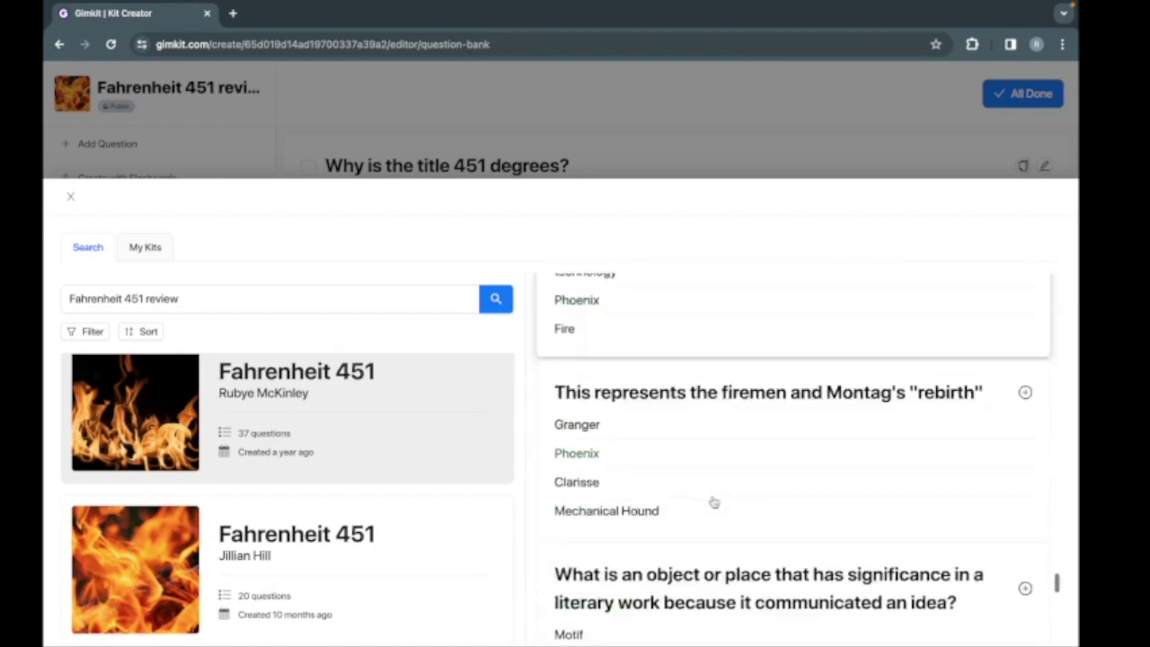
scroll(713, 503, down, 8)
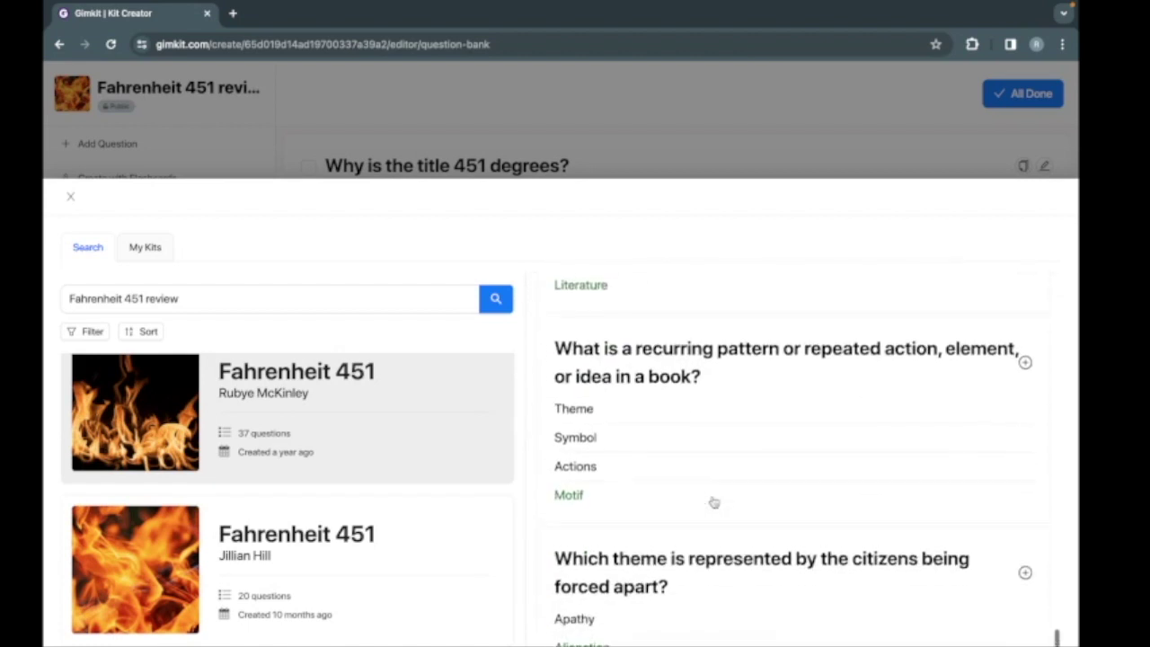
scroll(714, 503, down, 10)
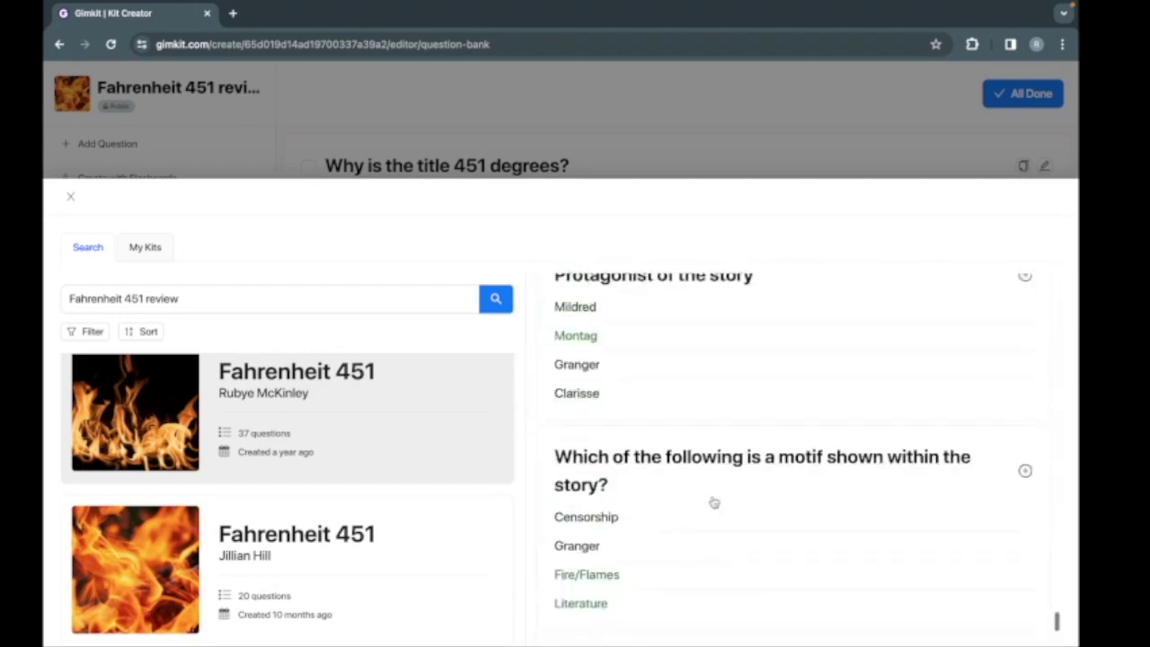
scroll(714, 503, up, 20)
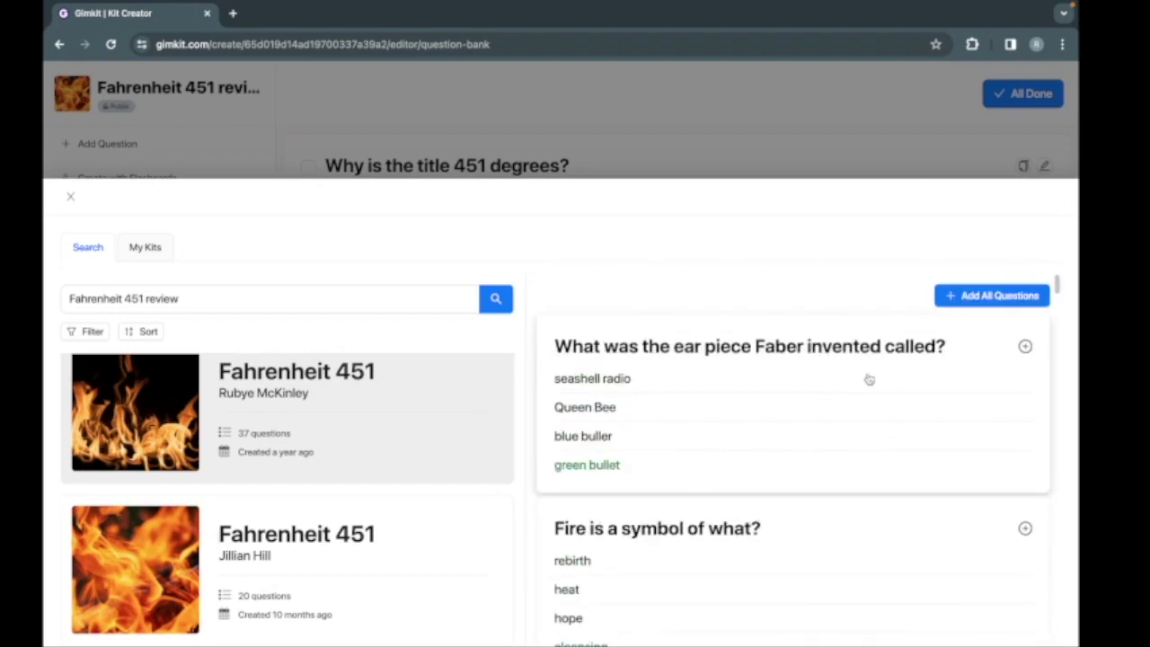
click(975, 299)
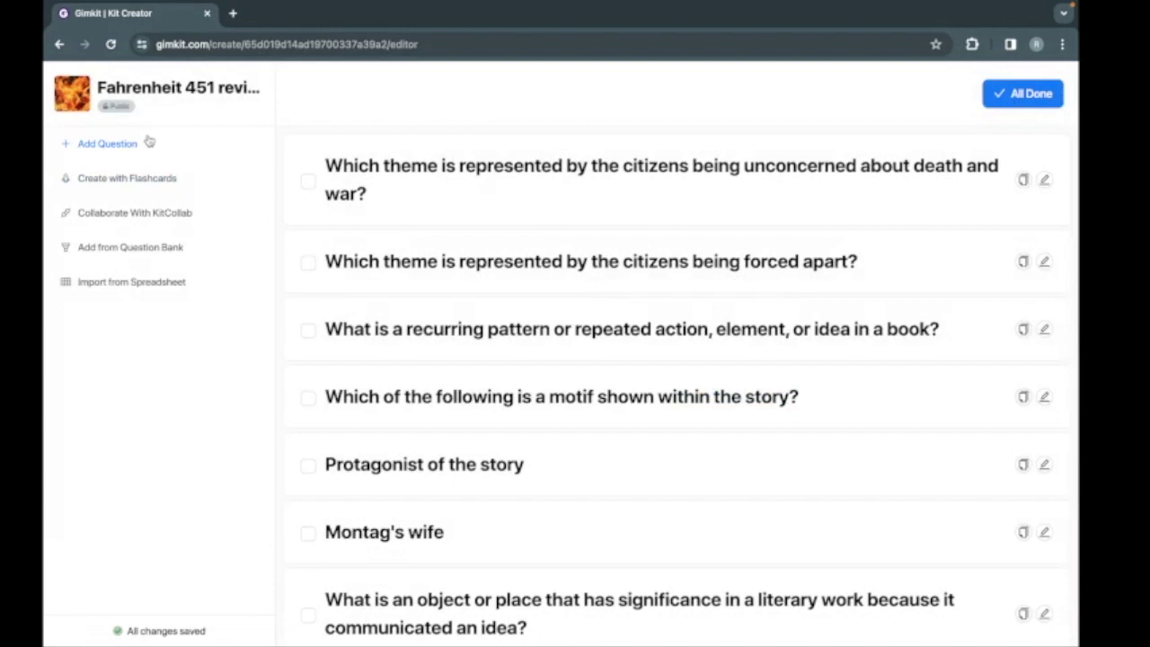
- Create a new text-input question worded 'Who wrote Fahrenheit 451?'
click(150, 142)
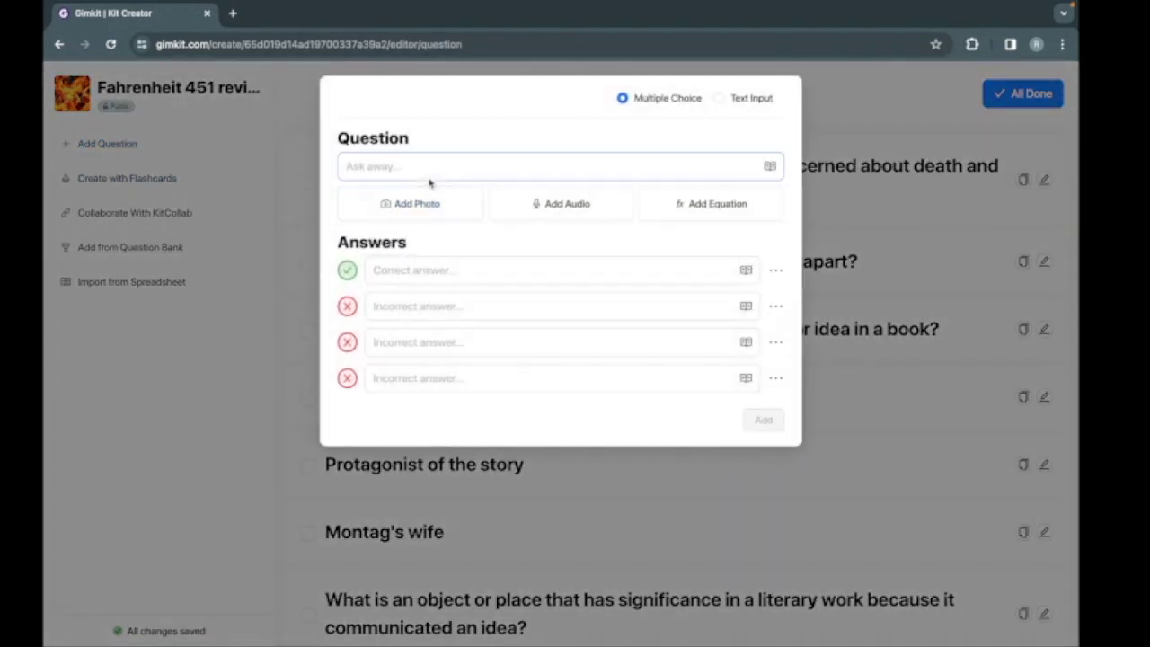
click(720, 98)
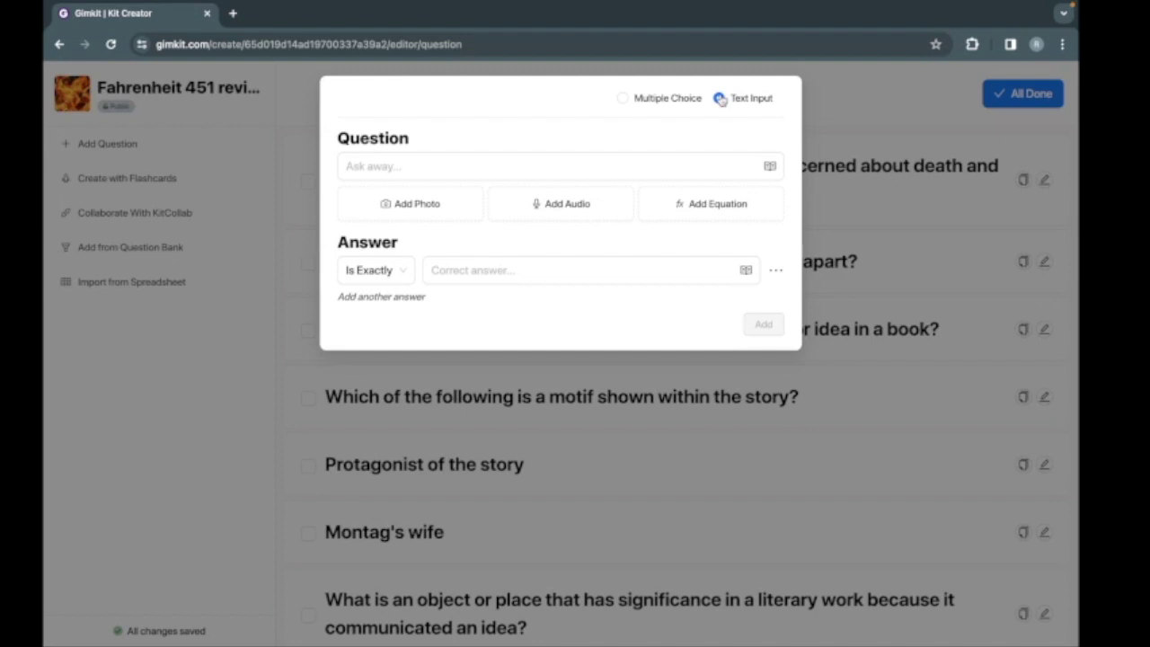
click(688, 158)
text(ho)
key(BackSpace)
key(BackSpace)
text(Who)
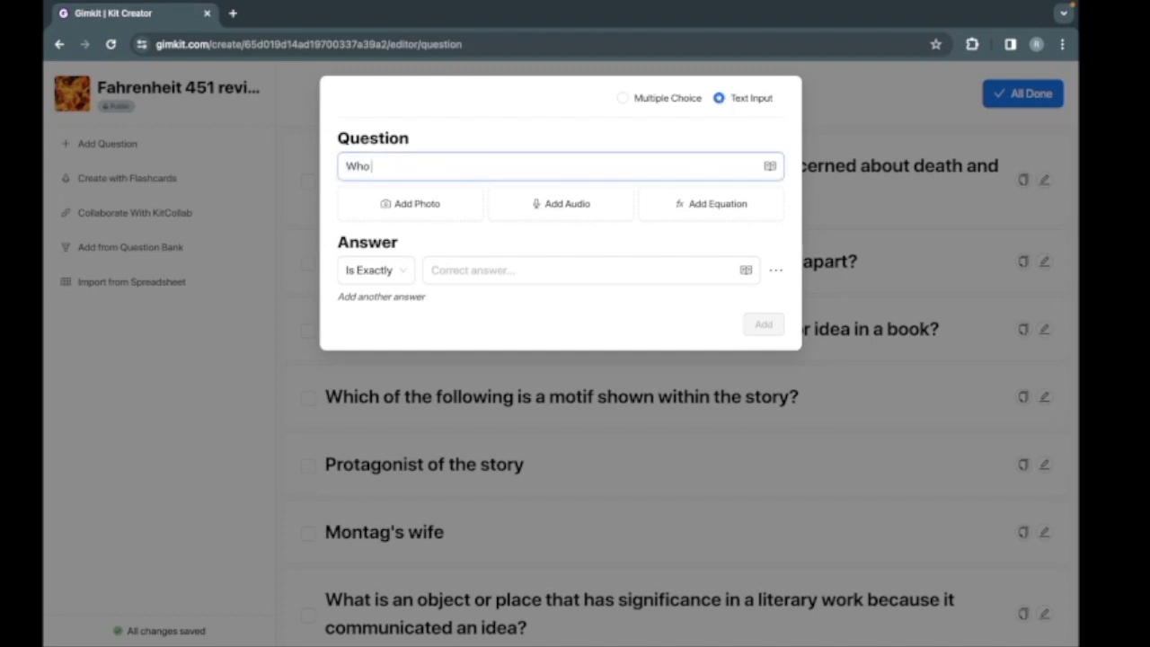
text( wrote Faher)
text(nheit 451?)
- Set the answer to 'Ray Bradbury', save the question, and return to the Kits list
click(559, 270)
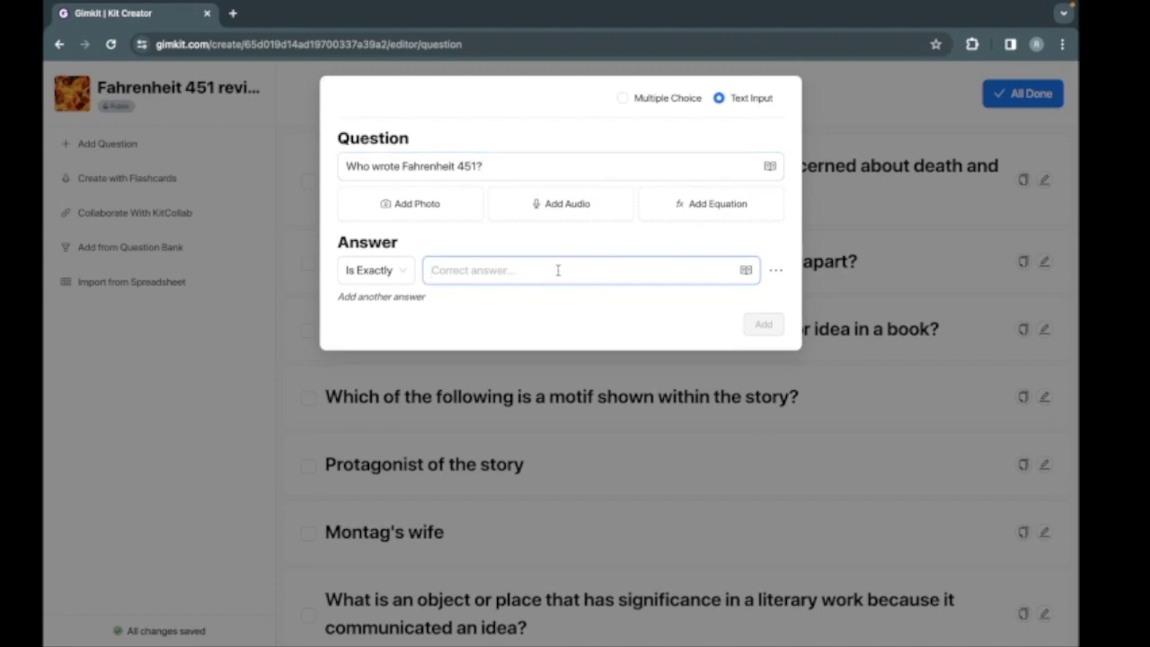
text(Ra)
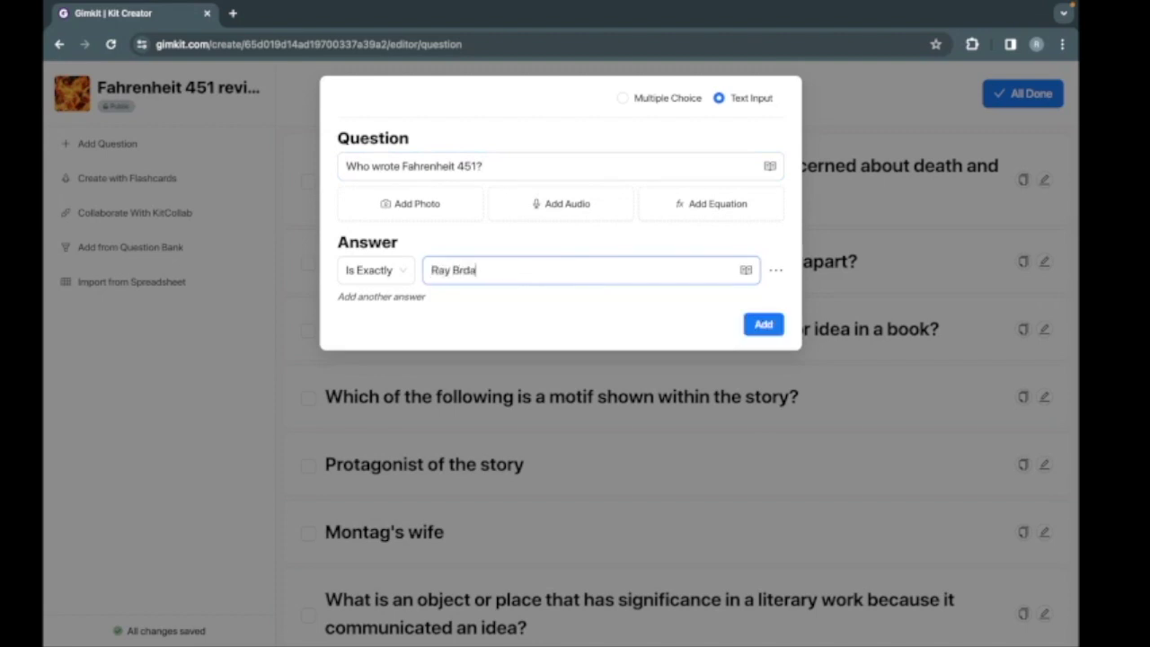
text(y Bradbury)
click(763, 324)
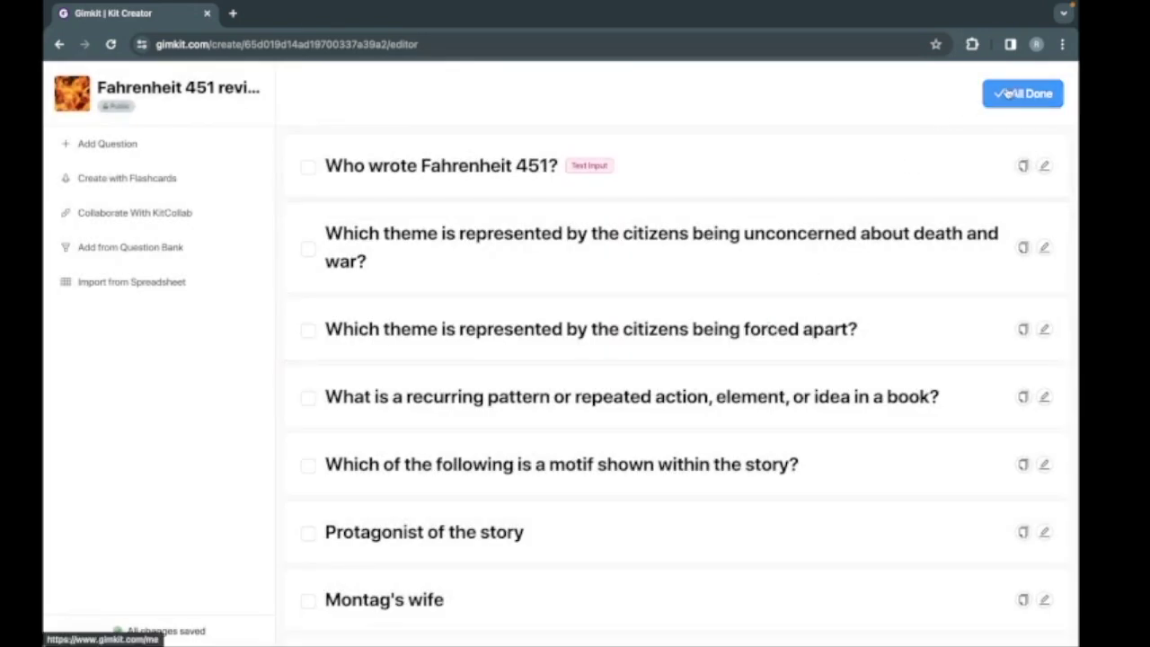
click(1007, 93)
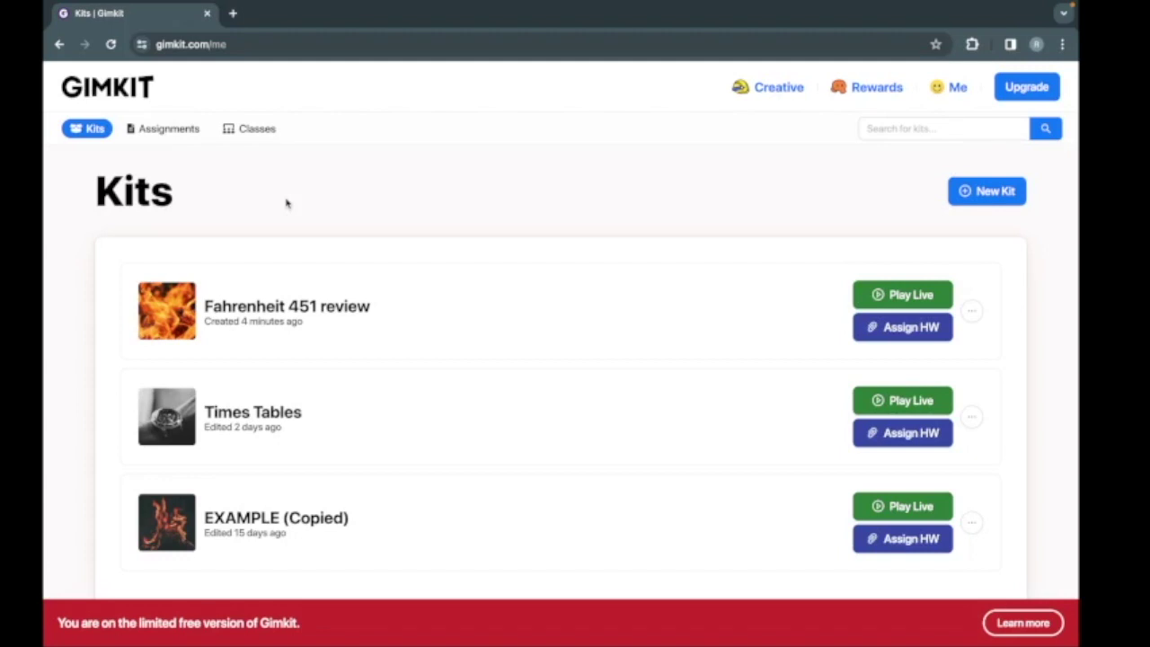
- Choose Play Live for the Fahrenheit 451 review kit
click(897, 308)
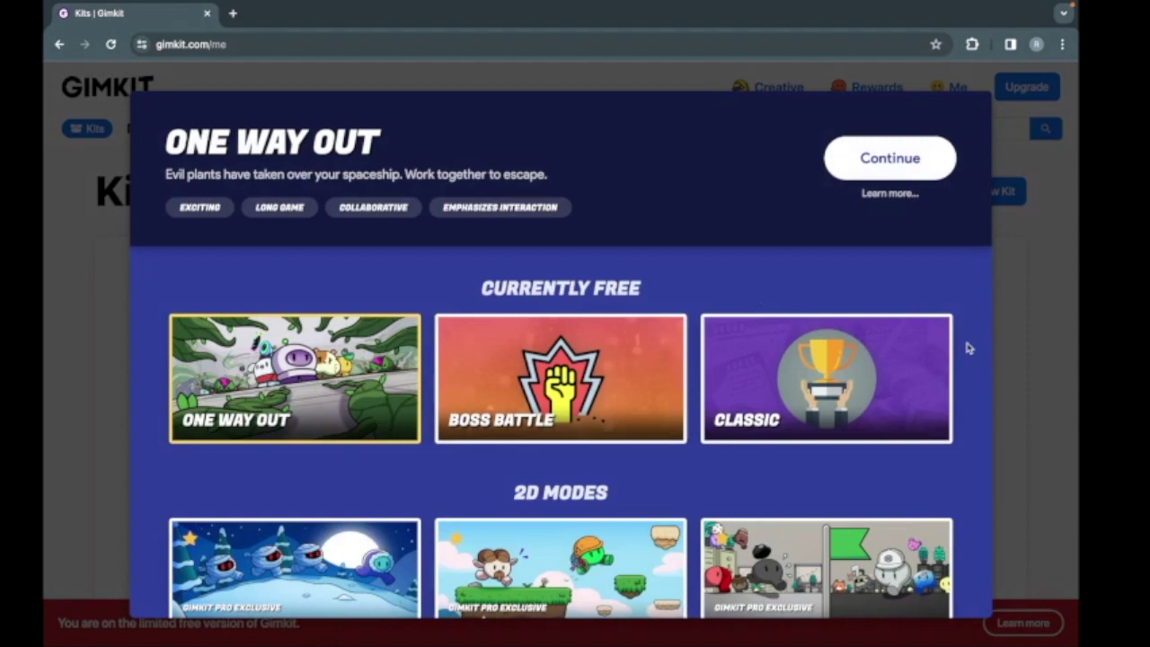
- Look through the available game modes and select the free Classic mode
scroll(970, 348, down, 2)
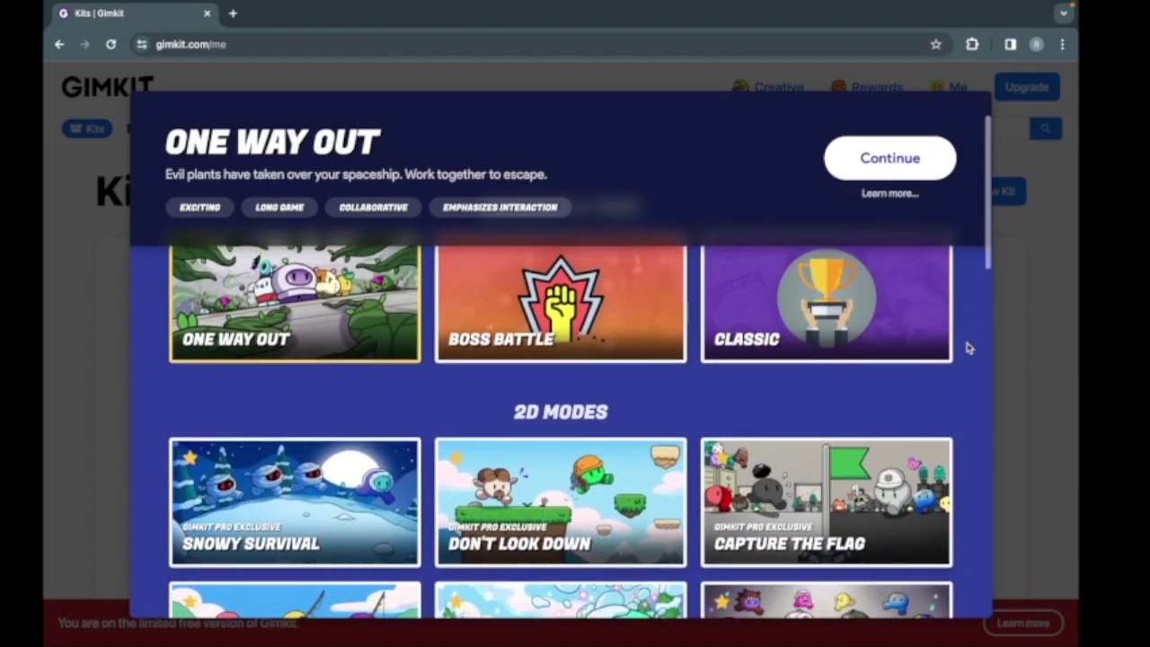
scroll(970, 348, down, 2)
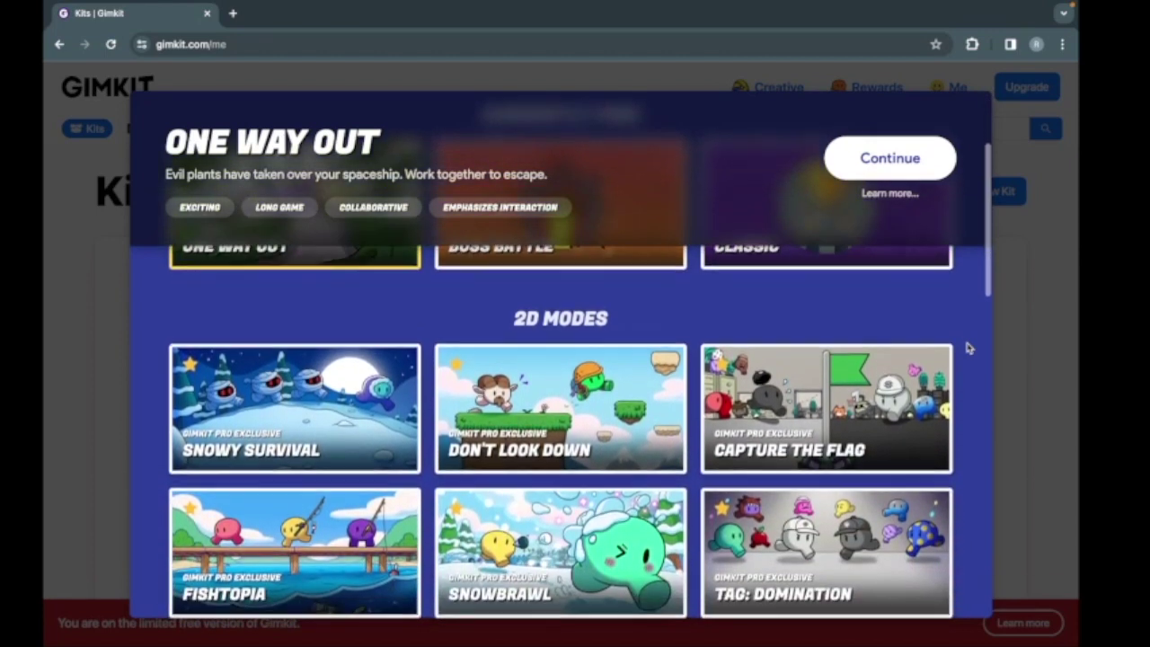
scroll(970, 348, down, 3)
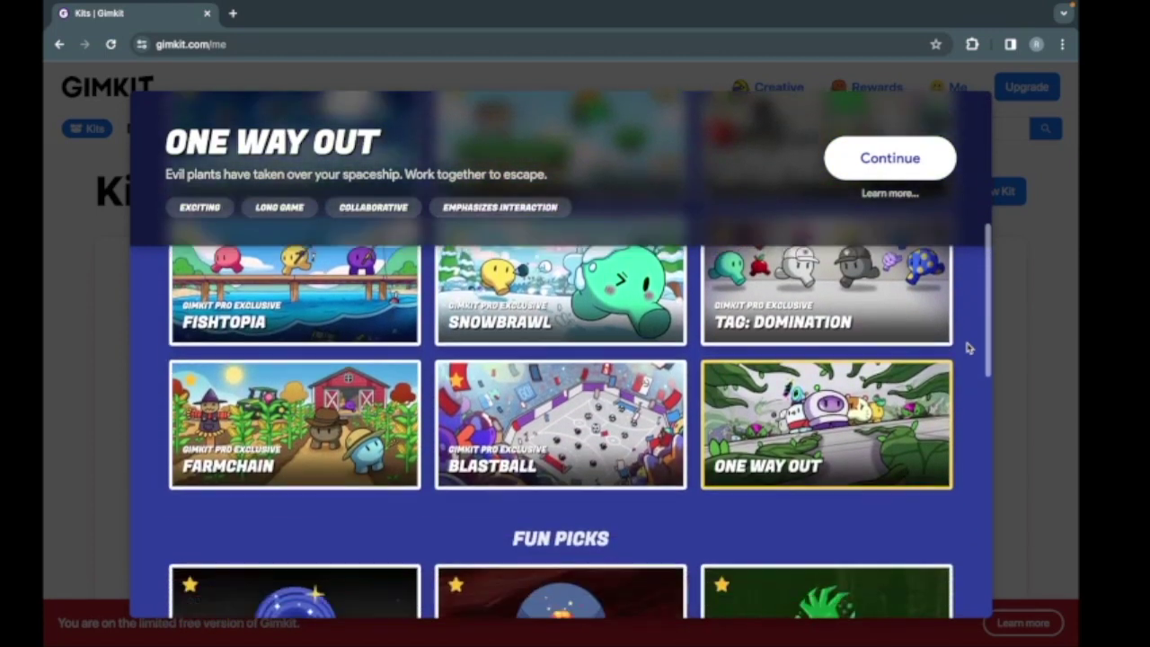
scroll(970, 348, down, 2)
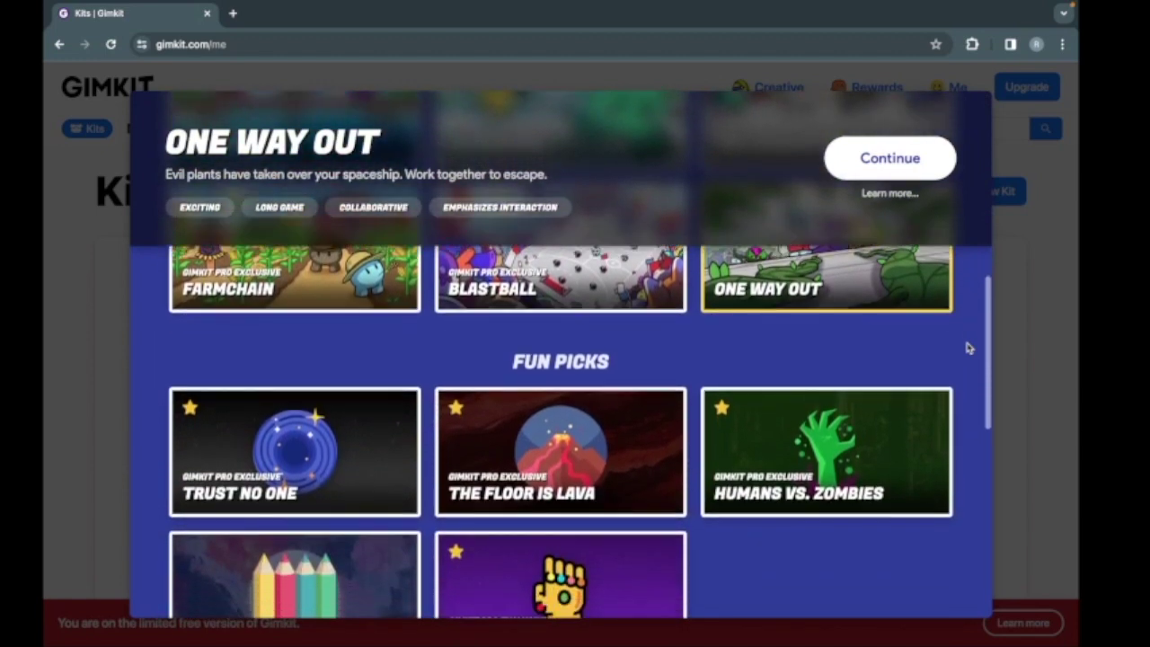
scroll(969, 348, down, 2)
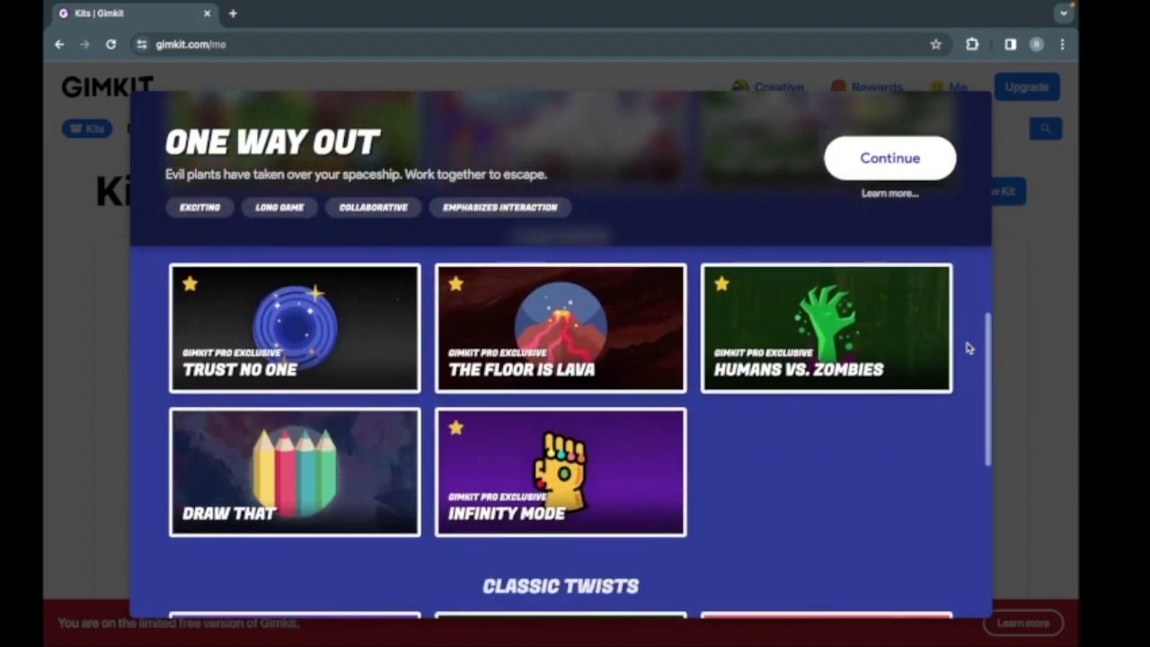
scroll(970, 347, down, 5)
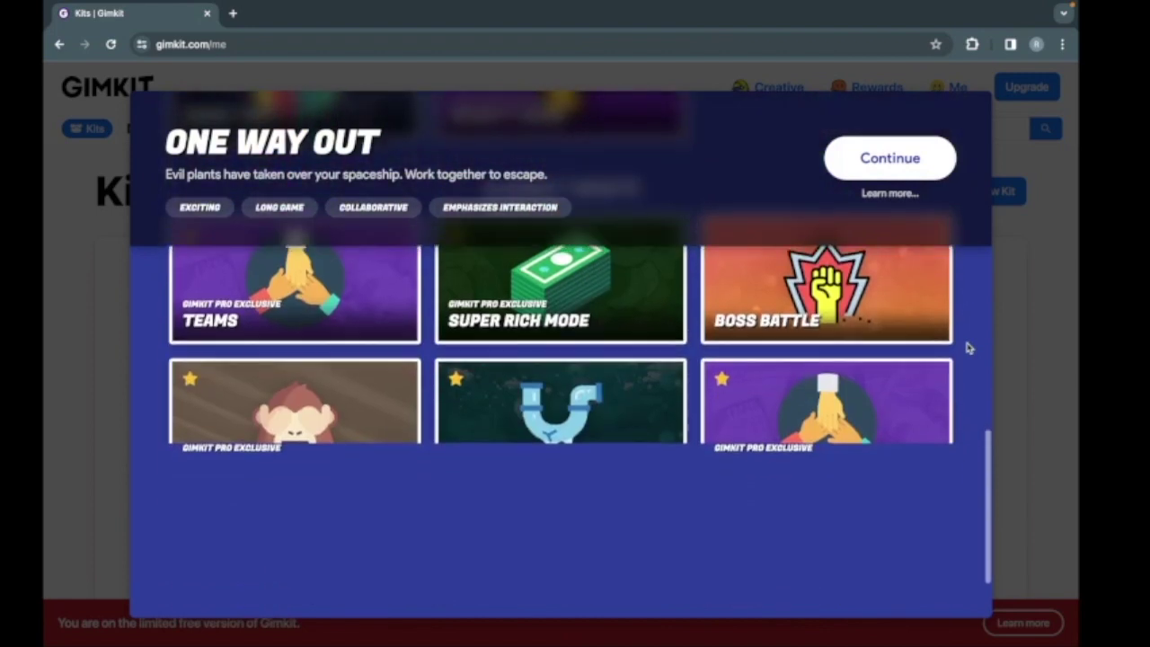
scroll(968, 346, up, 10)
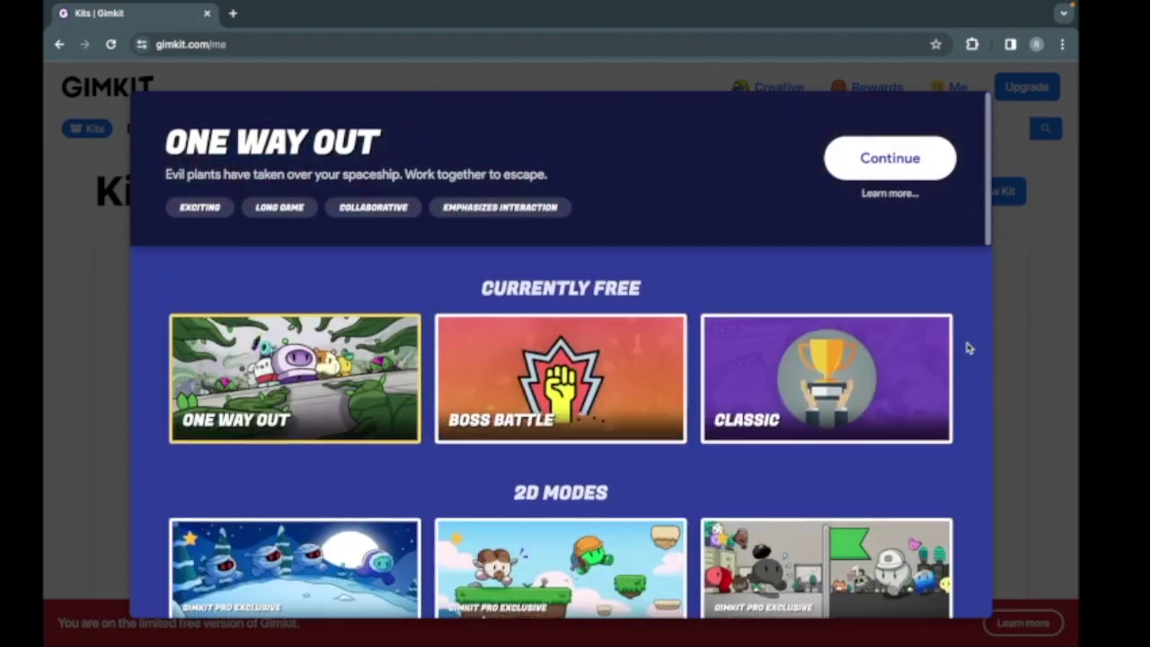
click(842, 332)
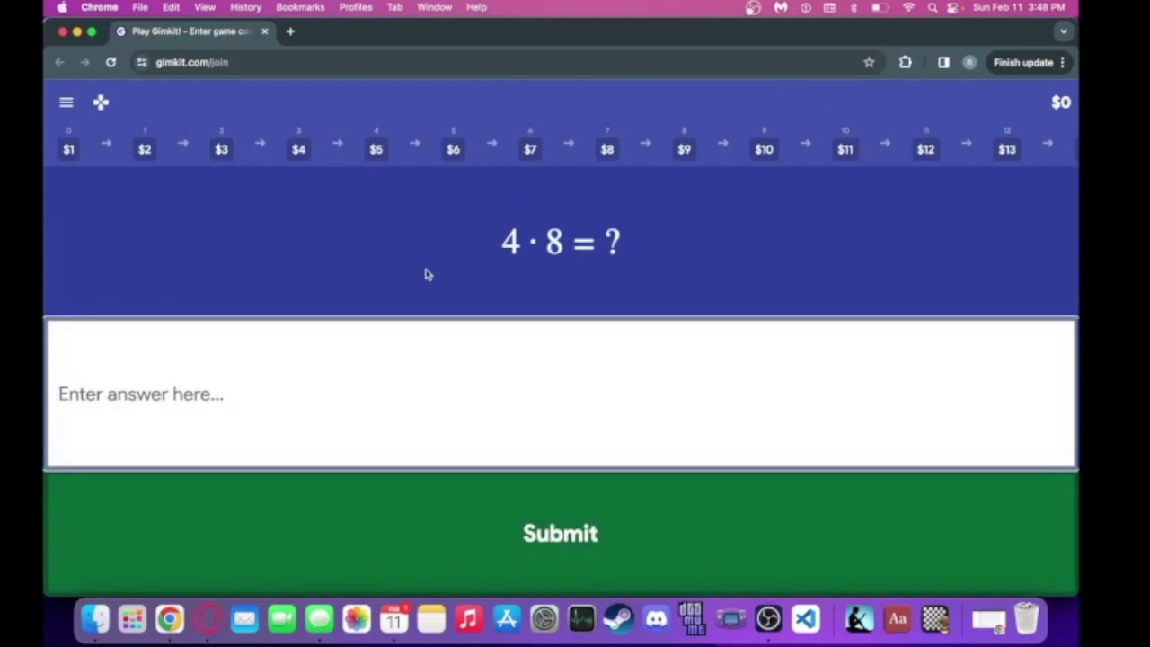
- Answer 32 and 48 to reach $3, then view the $10 Money Per Question upgrade
text(32)
key(Return)
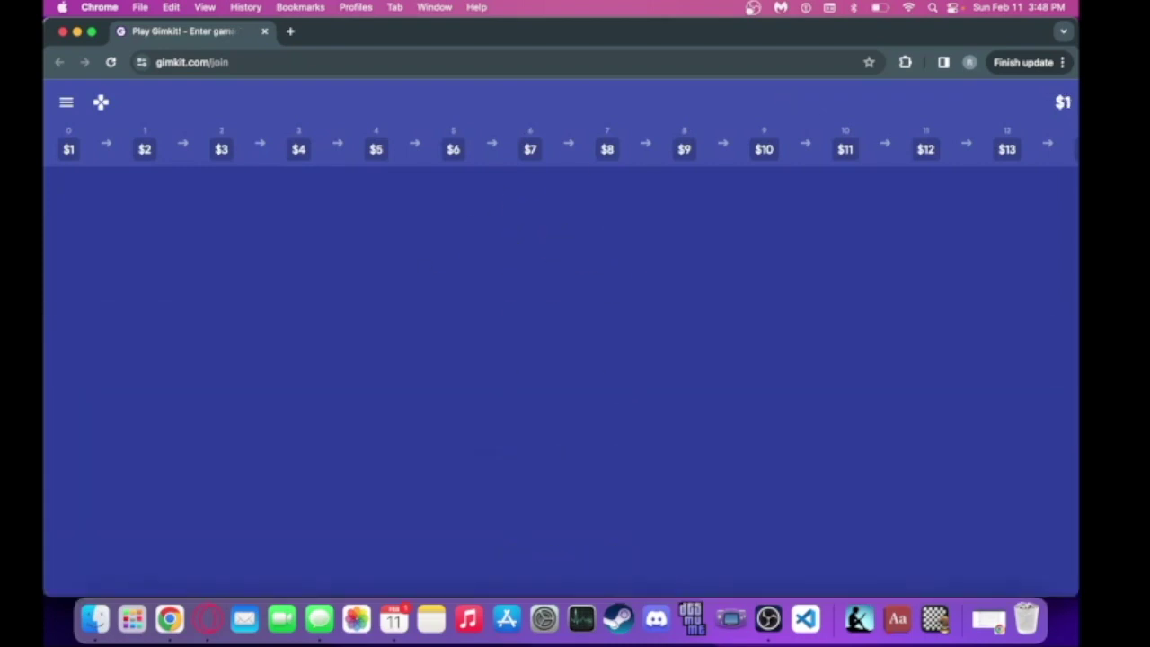
click(332, 559)
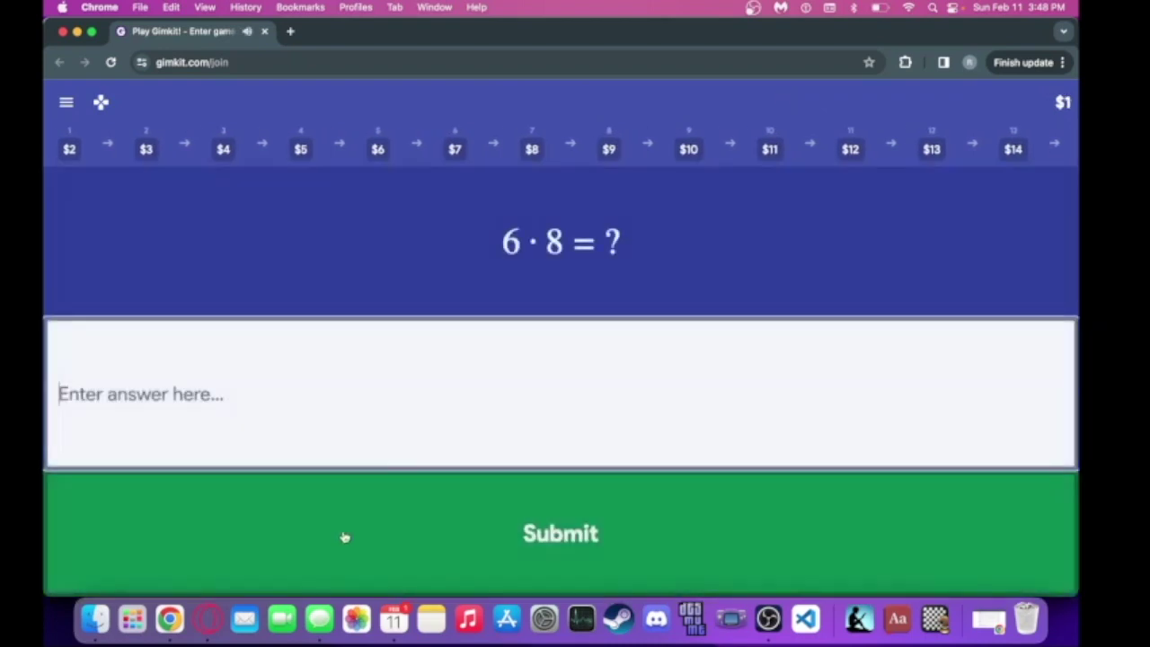
text(48)
key(Return)
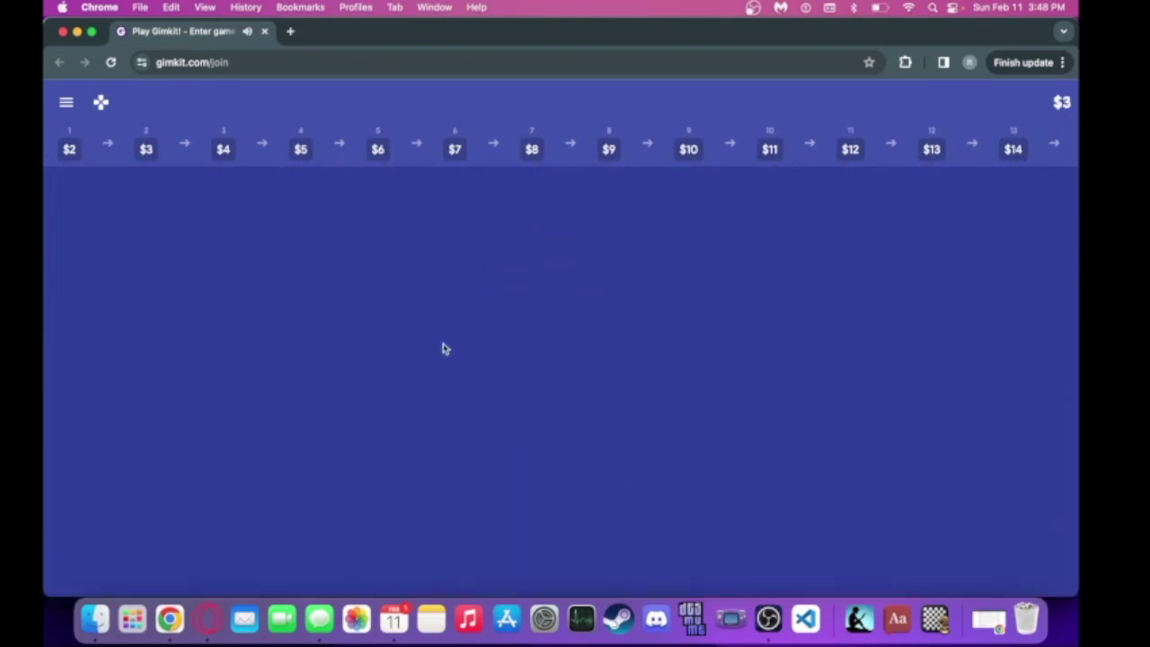
click(493, 380)
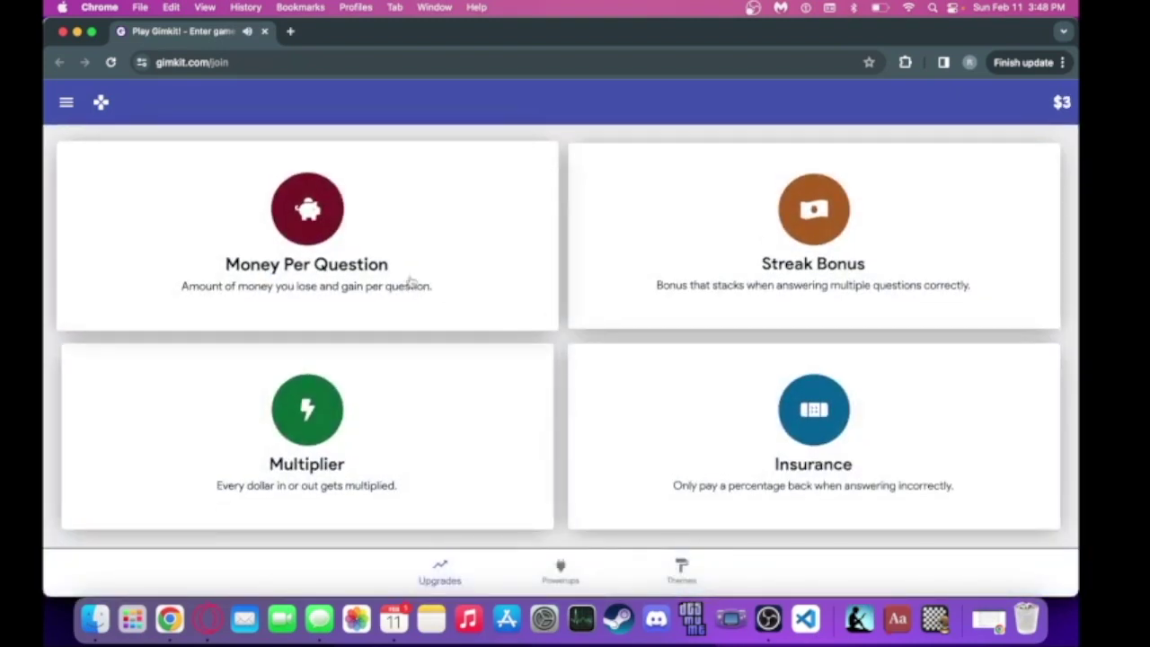
click(356, 261)
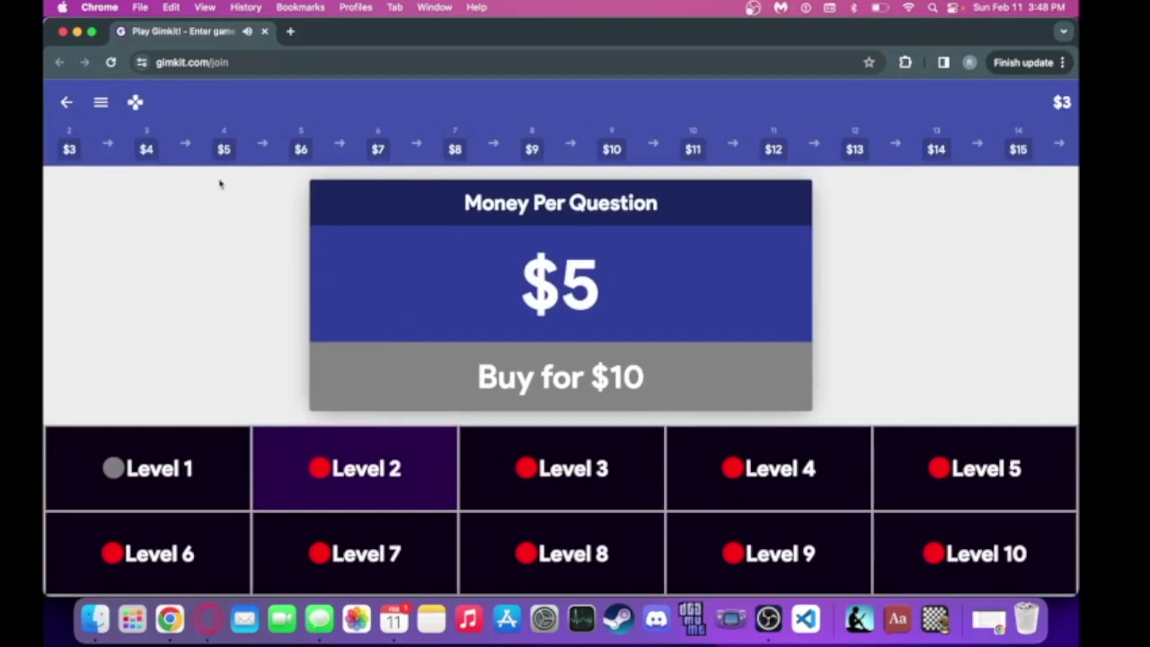
- Go back to the questions and answer 5 and 21
click(101, 103)
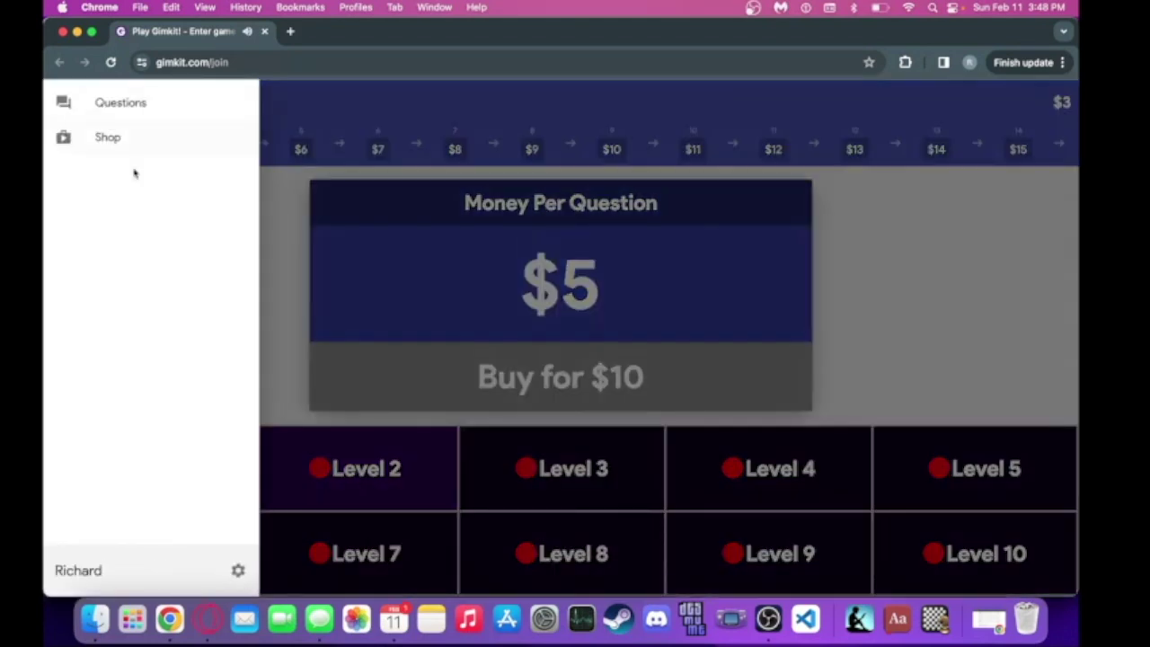
click(114, 104)
click(380, 380)
text(5)
key(Return)
click(464, 537)
click(406, 429)
text(21)
key(Return)
- Buy Money Per Question level 2 for $10 in the shop
click(506, 390)
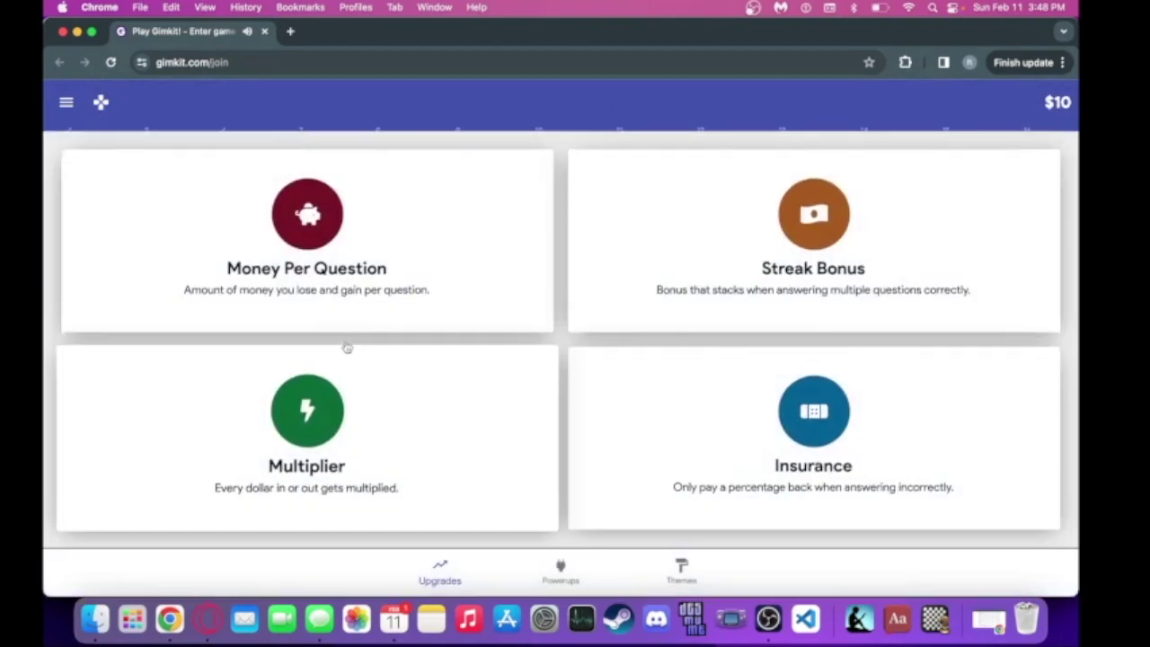
click(296, 265)
click(528, 389)
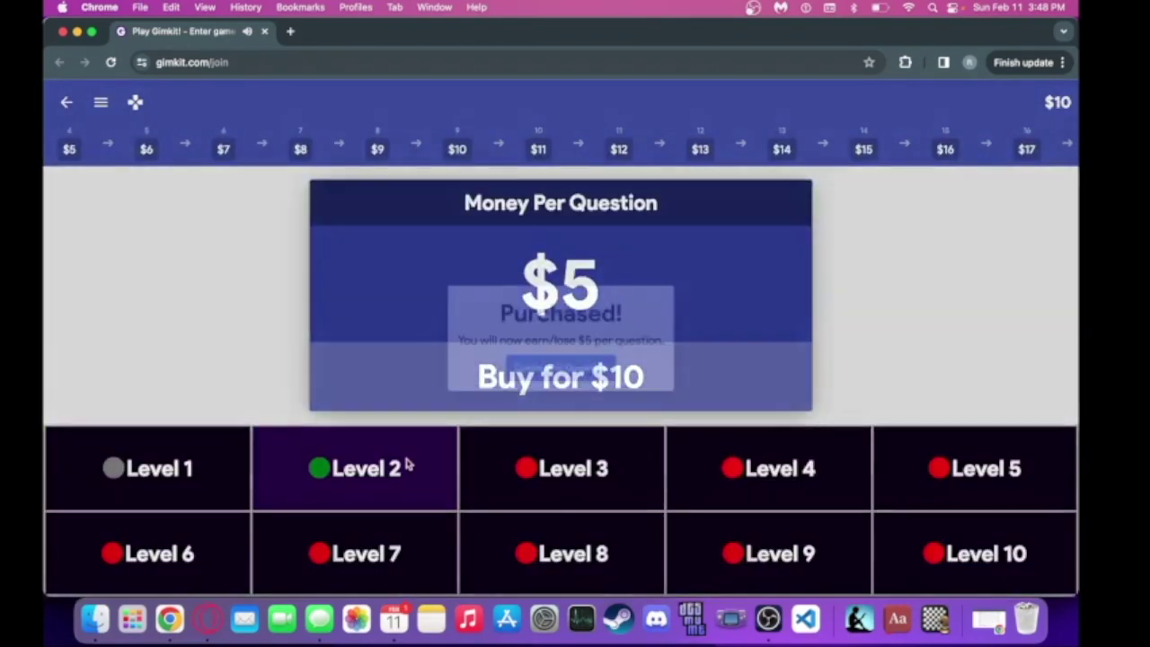
click(537, 380)
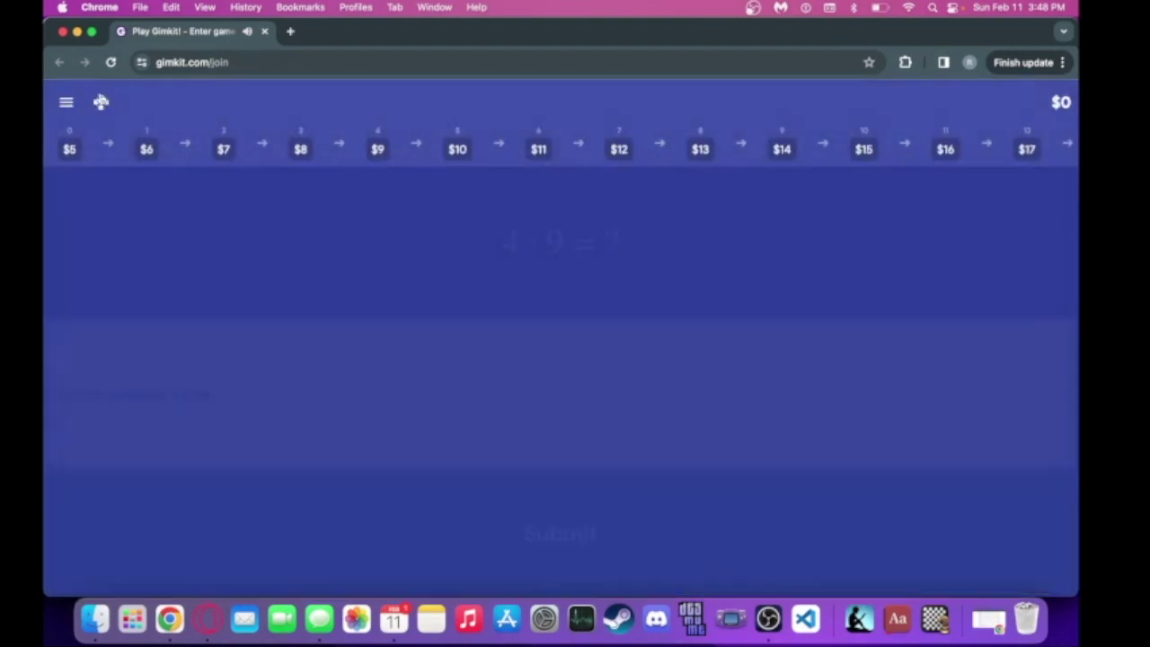
- Answer the next three questions with 36, 16 and 49
click(101, 102)
click(375, 329)
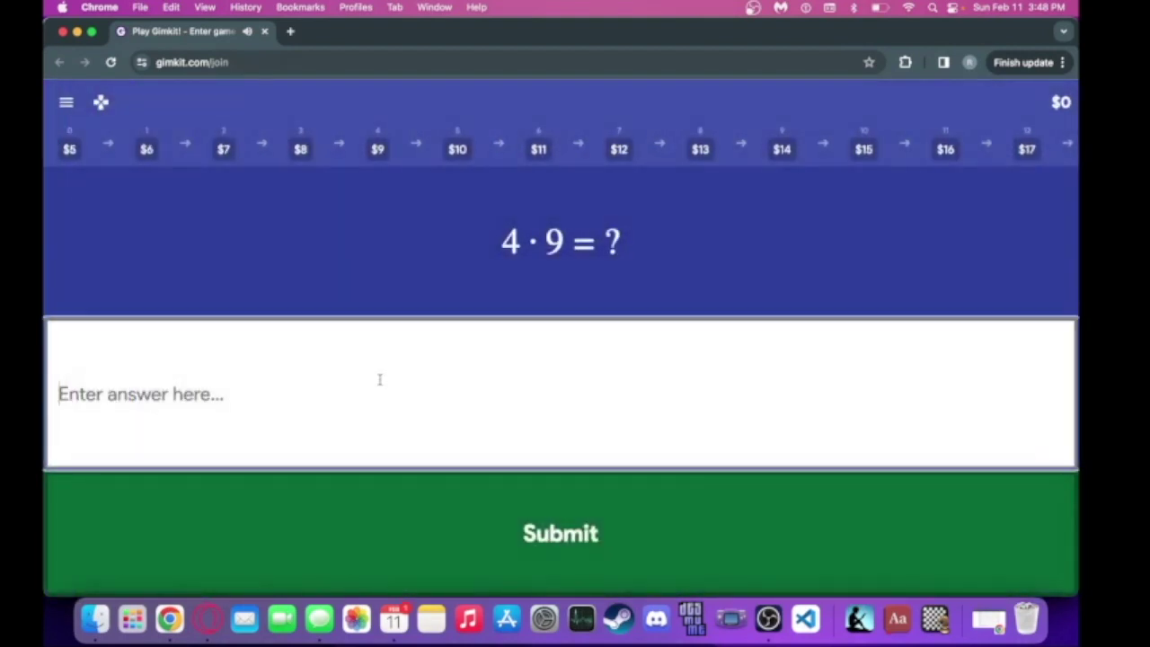
text(36)
key(Return)
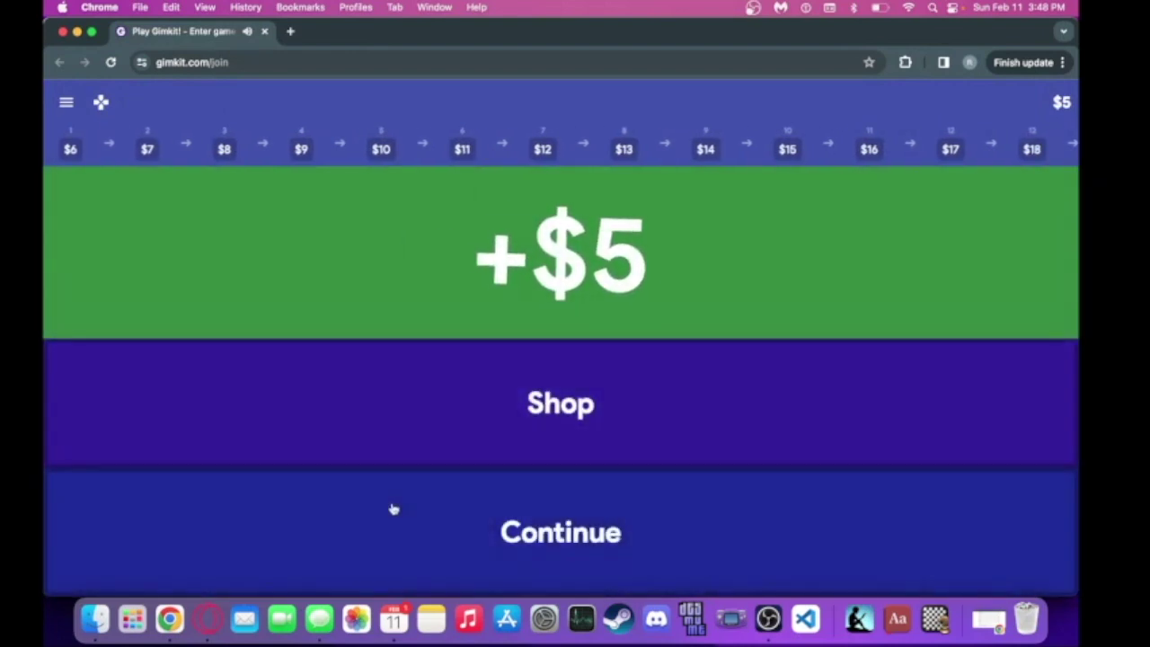
click(393, 510)
text(16)
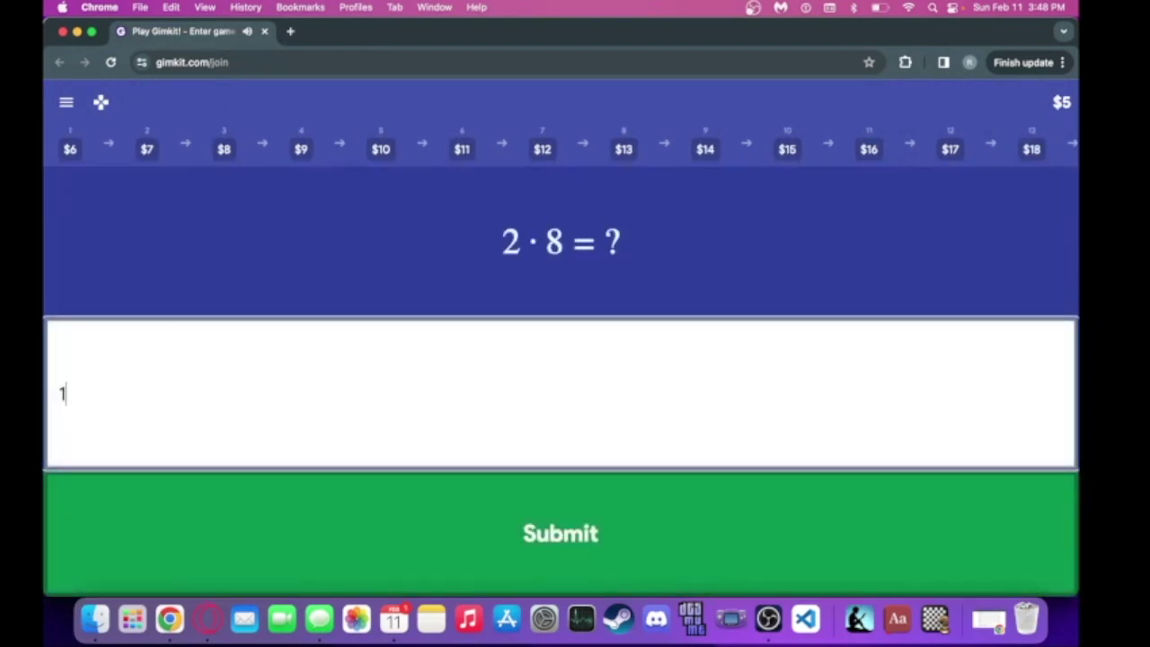
key(Return)
click(398, 507)
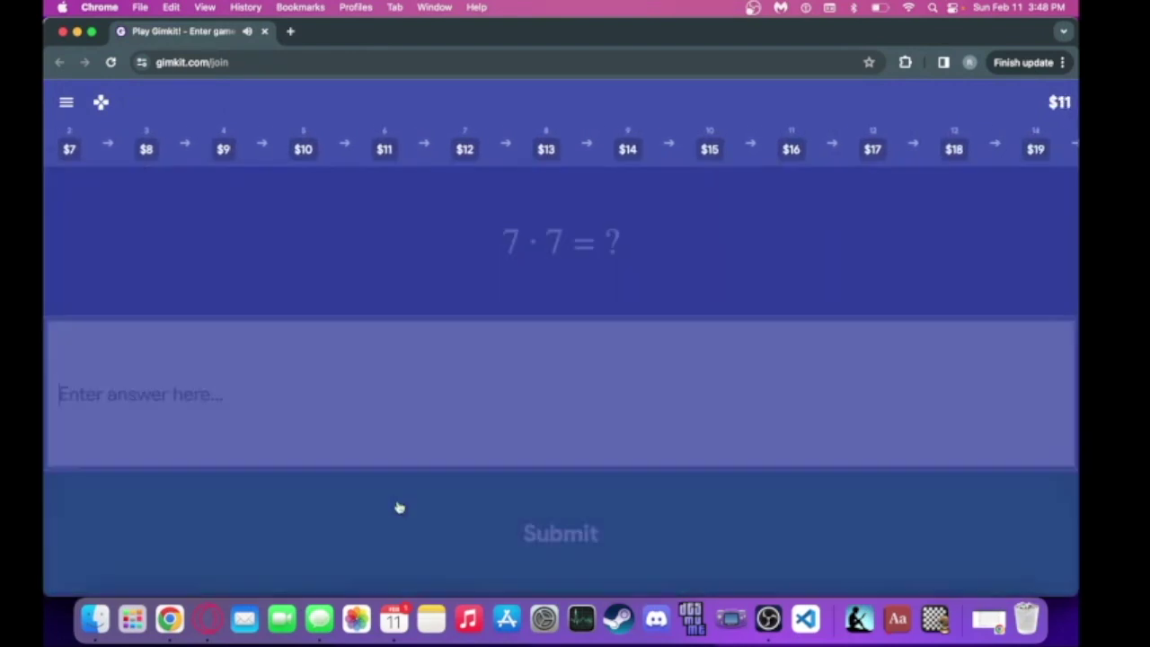
text(49)
key(Return)
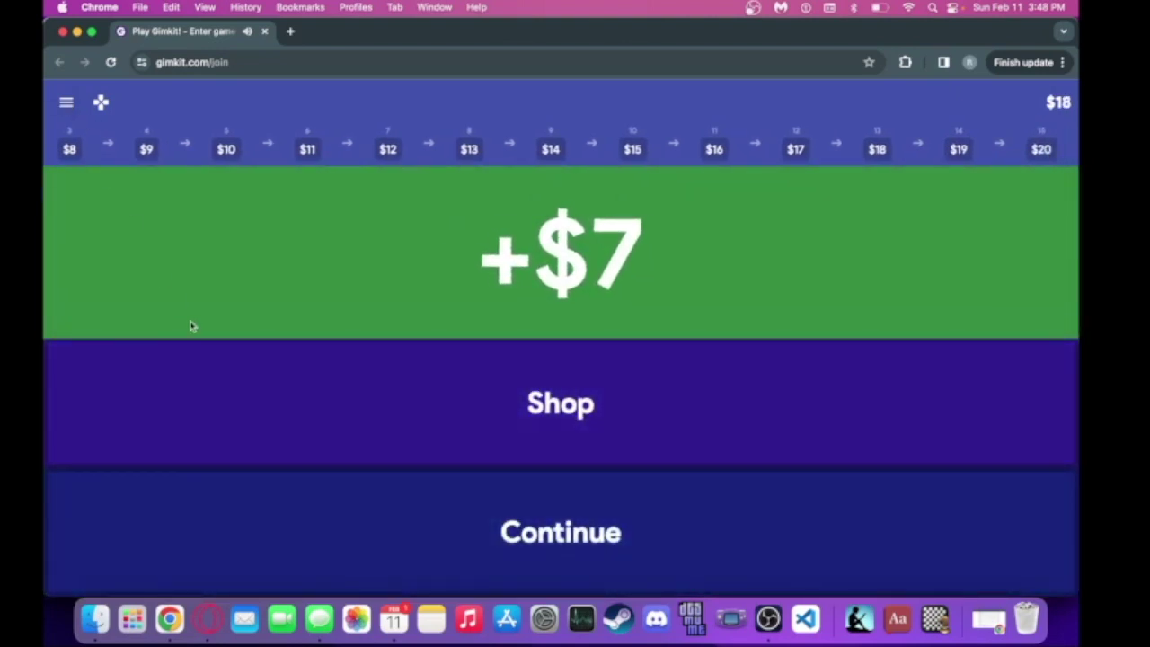
- Check the Streak Bonus upgrade in the shop, then return to the questions
click(181, 368)
click(68, 105)
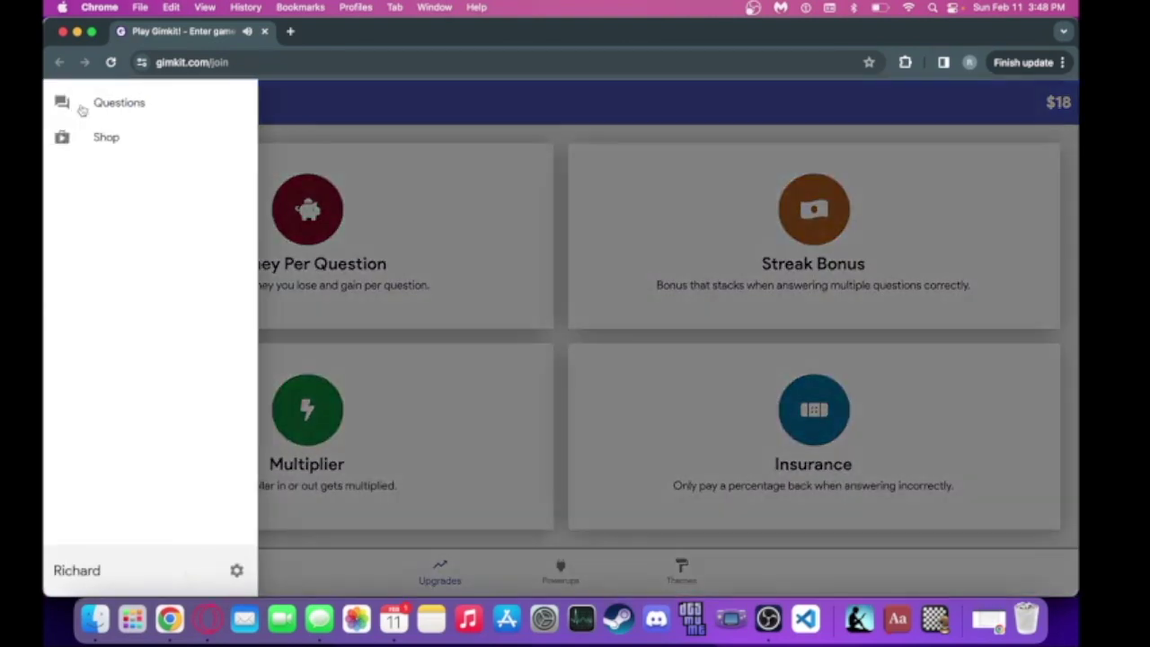
click(403, 206)
click(789, 234)
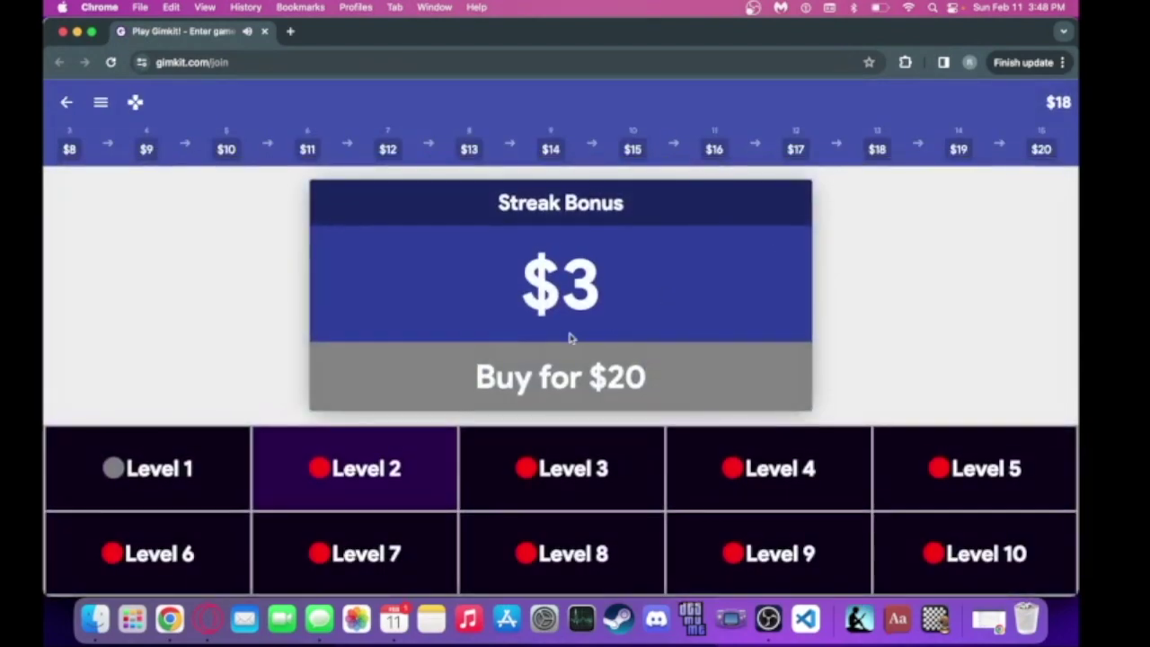
click(108, 107)
click(126, 106)
- Answer 9, look at the Multiplier upgrade, then return to the questions
text(9)
key(Return)
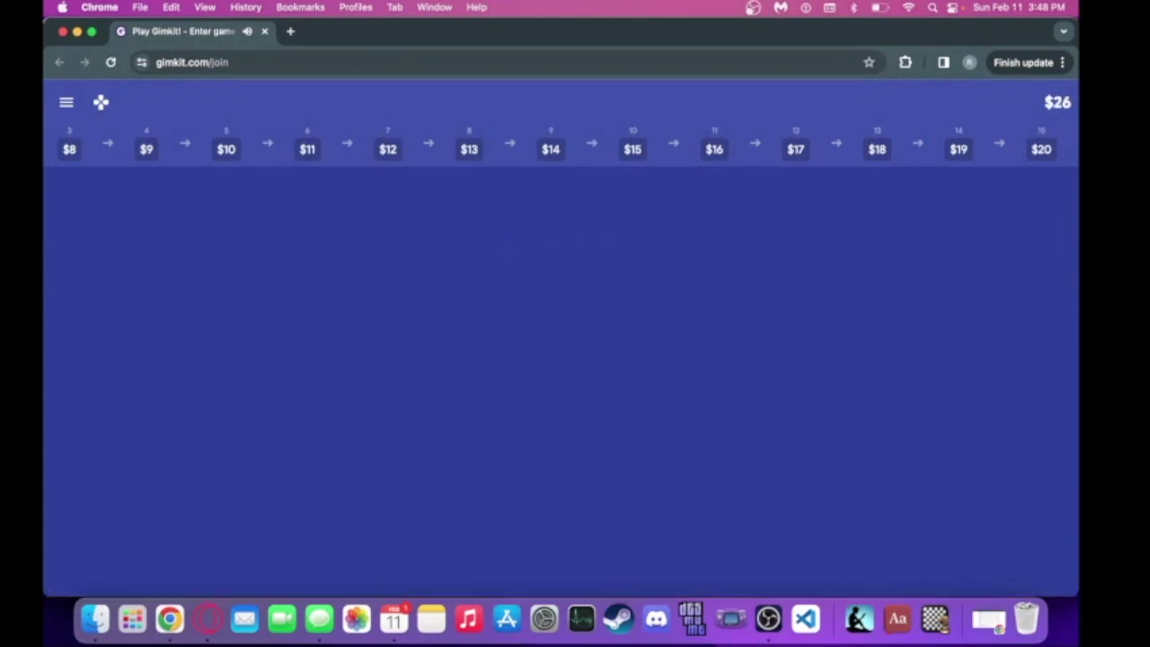
click(540, 403)
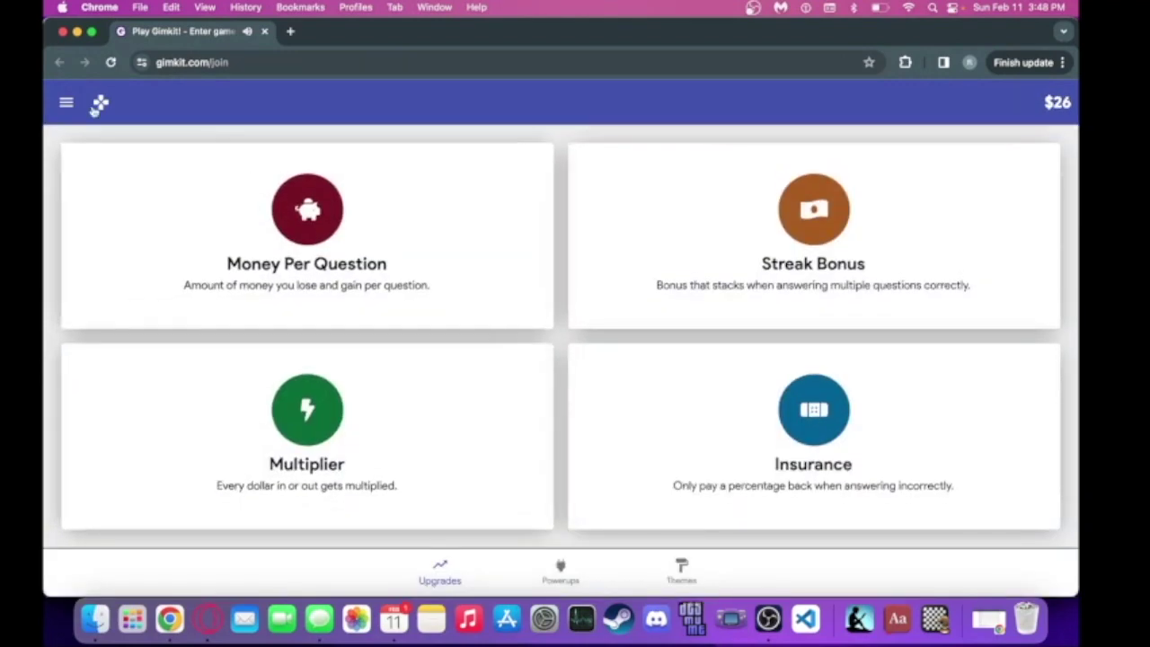
click(151, 364)
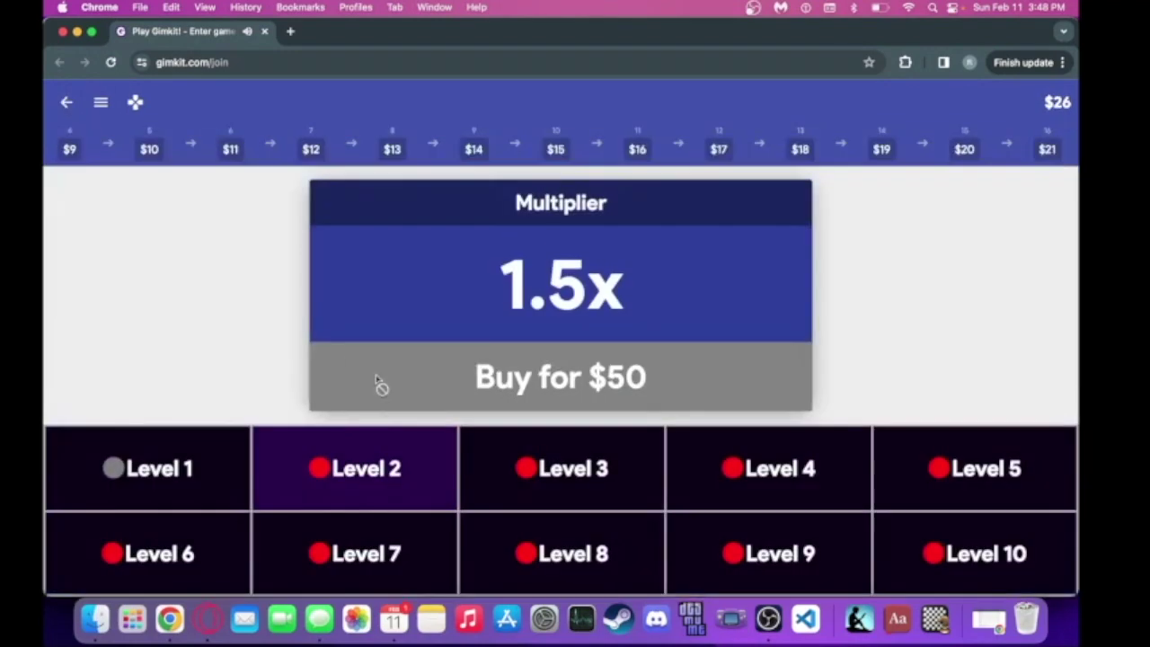
click(99, 102)
click(113, 105)
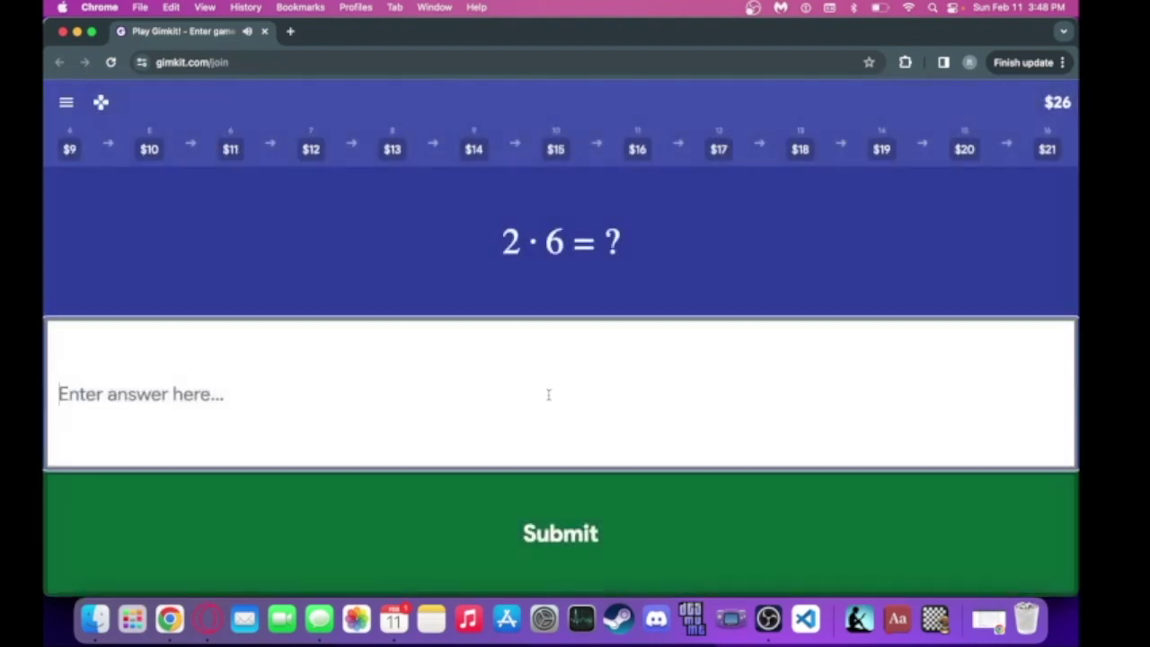
- Answer a run of multiplication questions with 12, 12, 45, 81, 6 and 18
text(12)
key(Return)
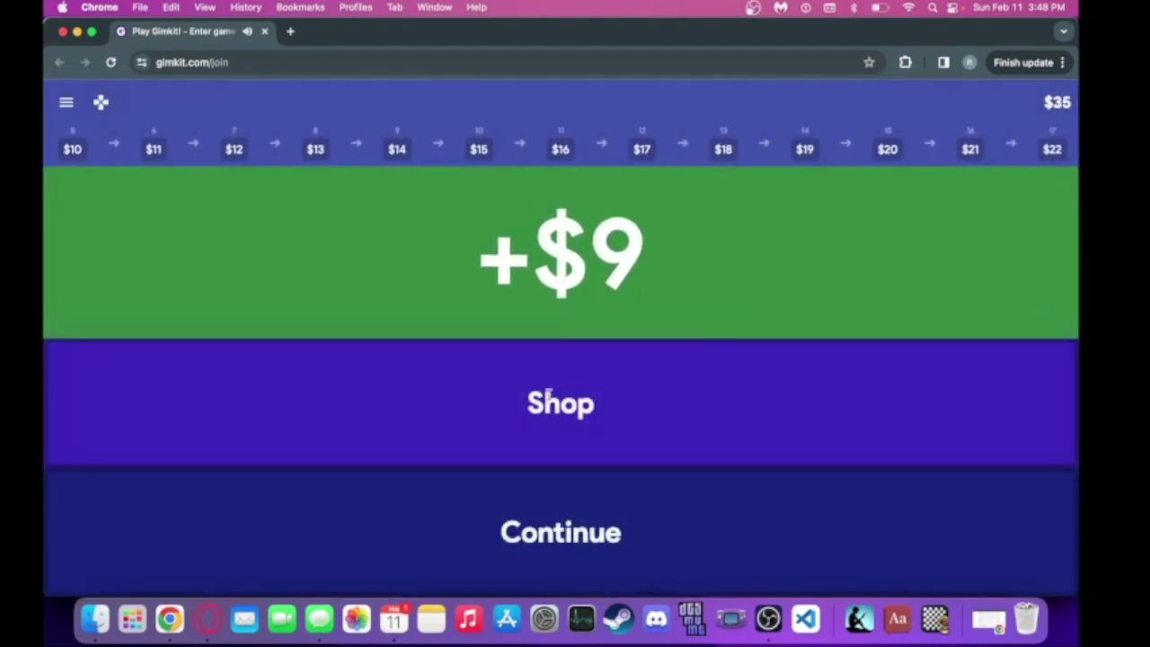
key(Return)
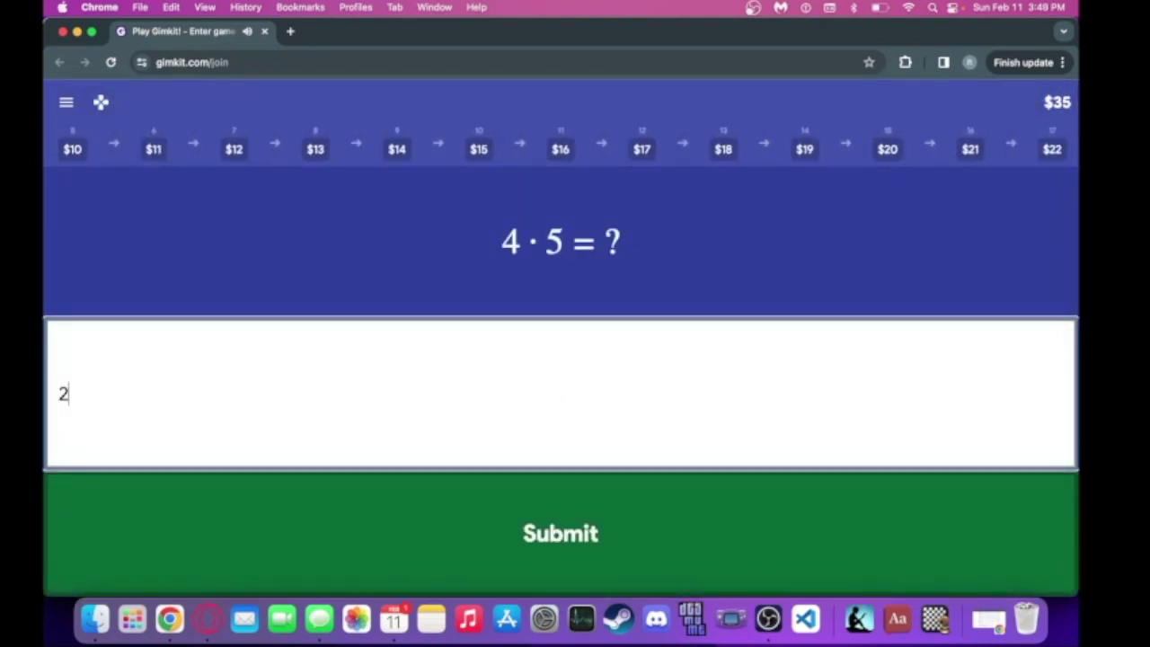
key(Return)
key(Return)
text(12)
key(Return)
key(Return)
text(45)
key(Return)
key(Return)
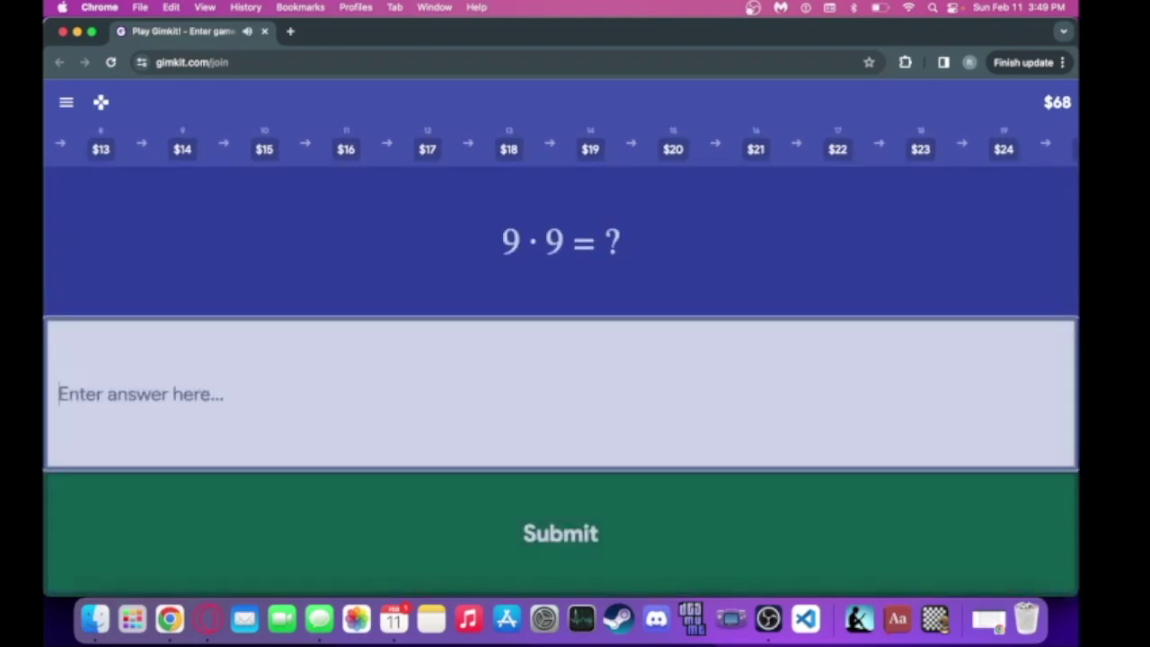
text(81)
key(Return)
key(Return)
text(6)
key(Return)
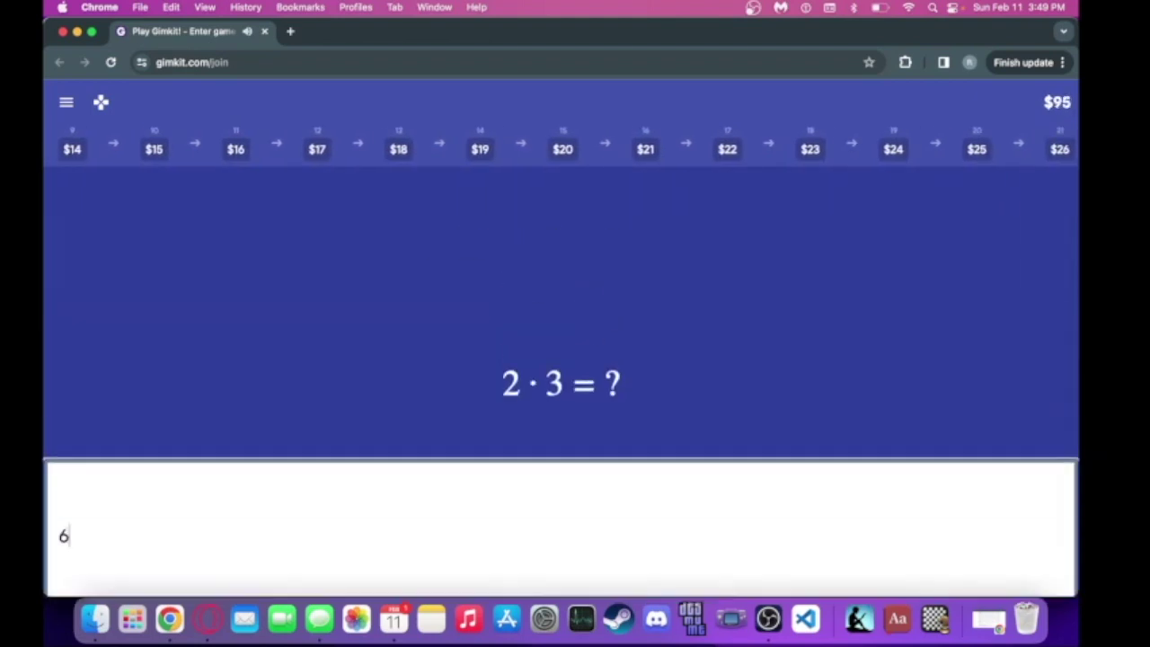
key(Return)
key(Return)
key(Return)
text(18)
key(Return)
- Buy Money Per Question Level 3 for $50 in the shop
click(462, 403)
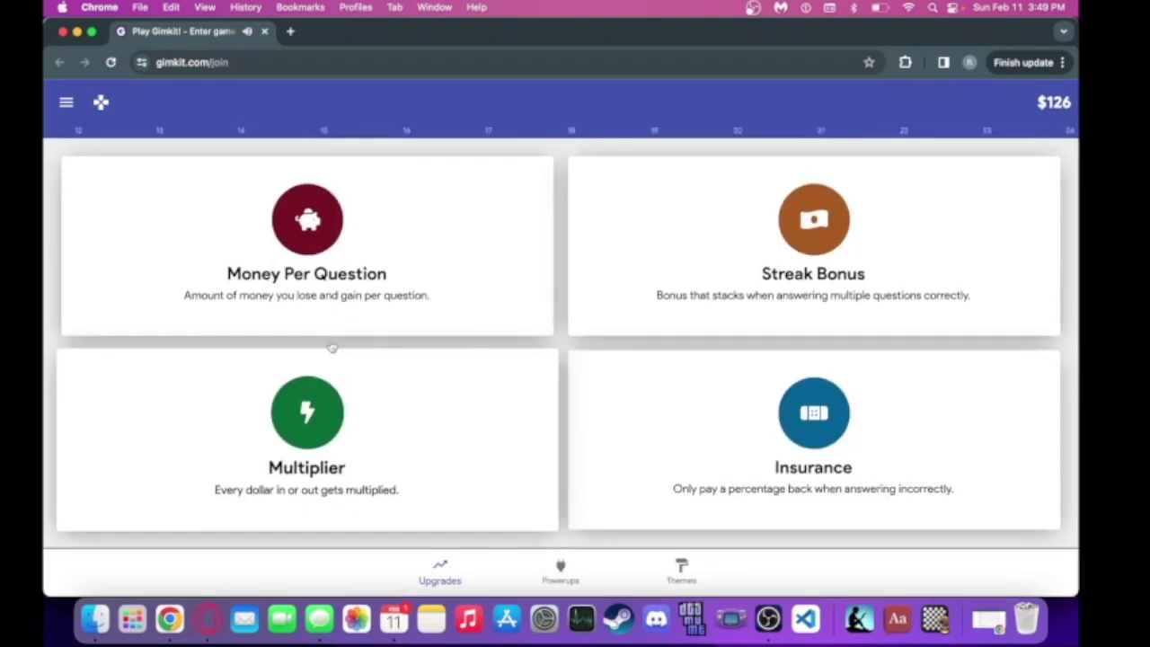
click(307, 287)
click(582, 465)
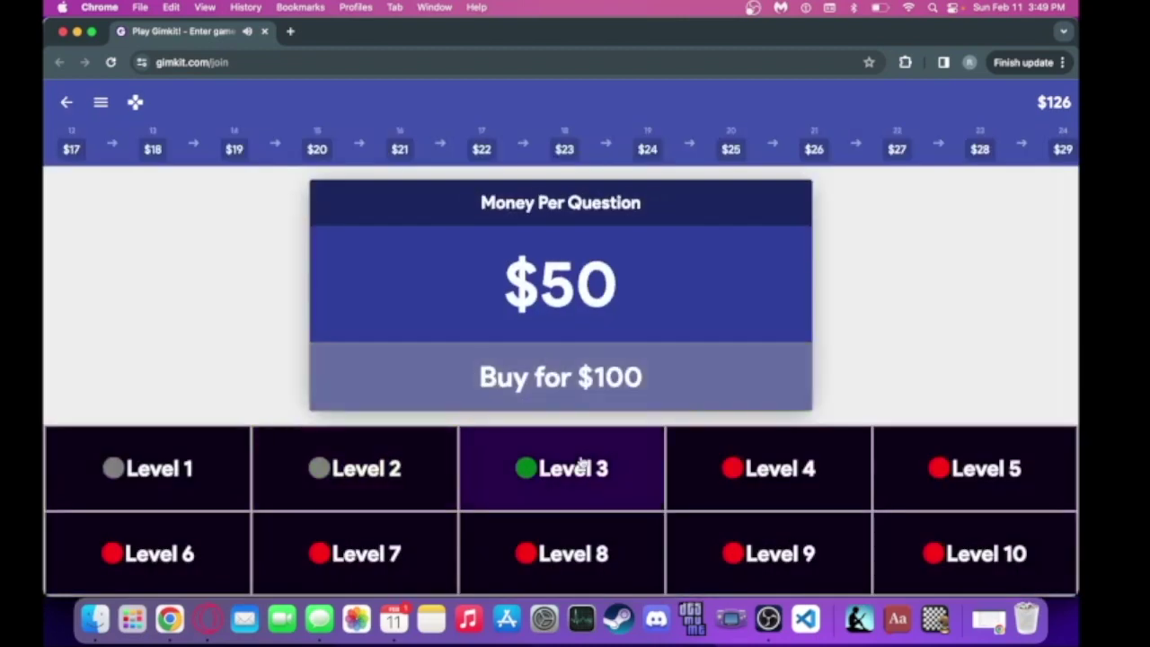
click(581, 356)
key(Return)
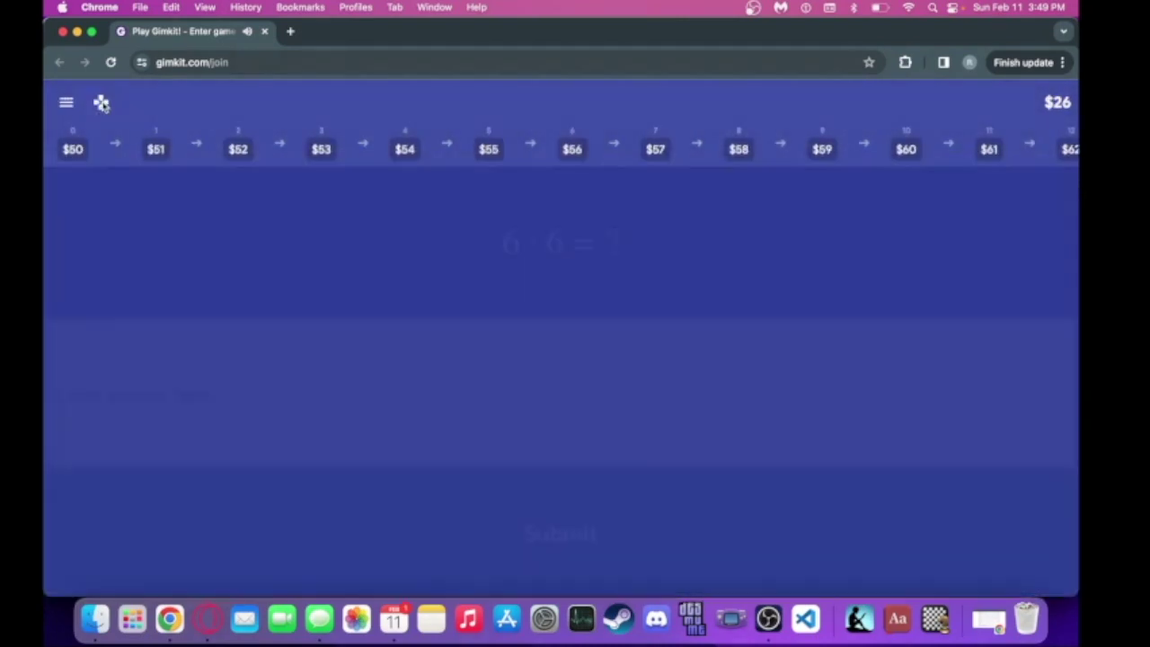
- Answer 6 · 6 with 36, then 3 · 5, then 1 · 2 with 2
text(36)
key(Return)
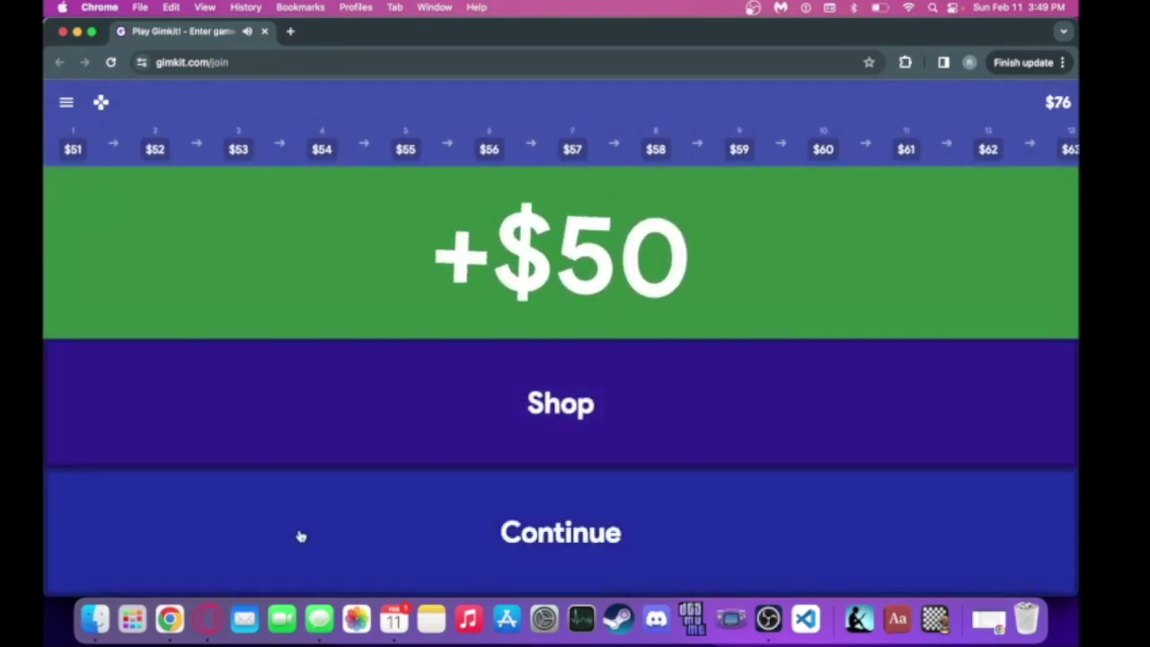
click(298, 535)
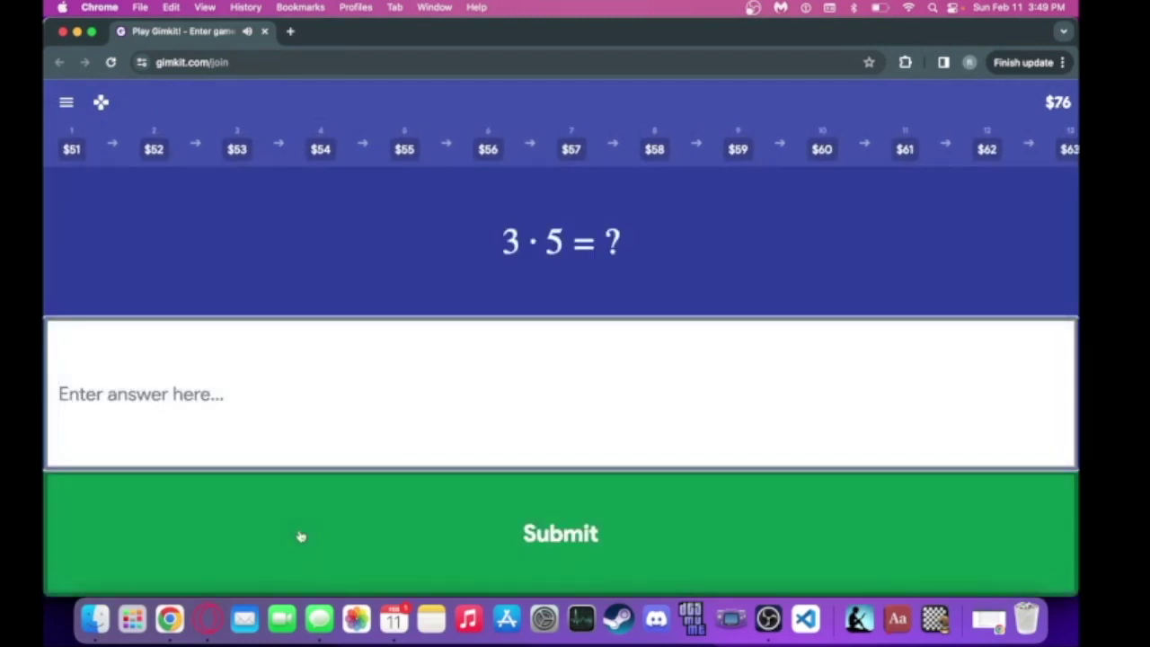
key(Return)
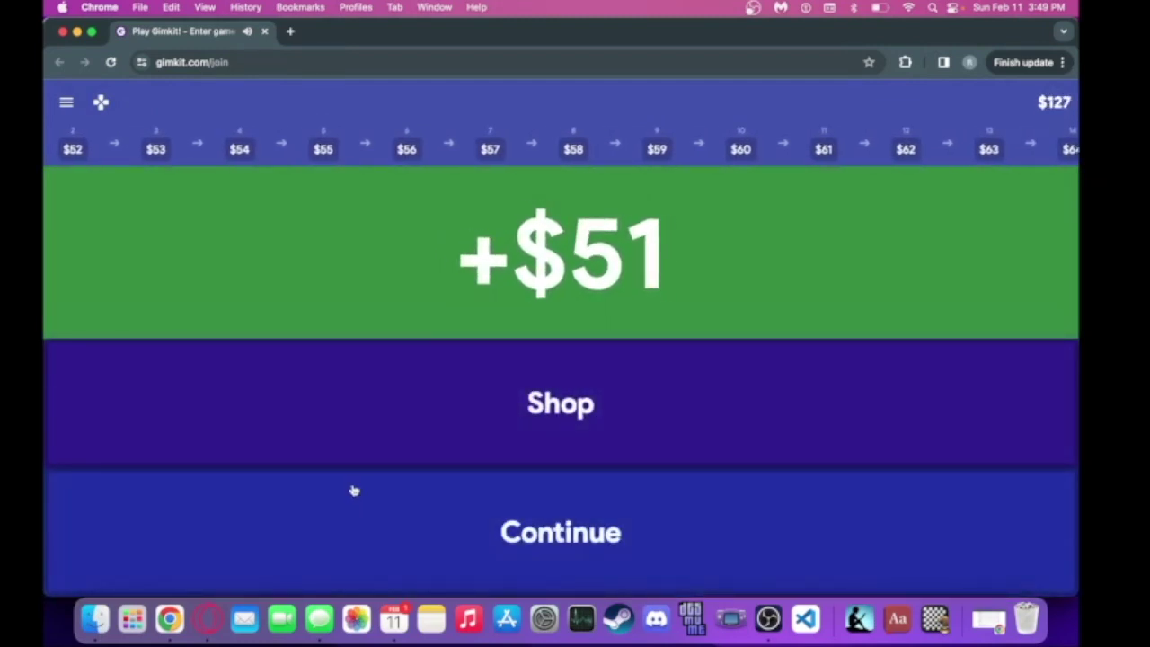
click(353, 490)
text(2)
key(Return)
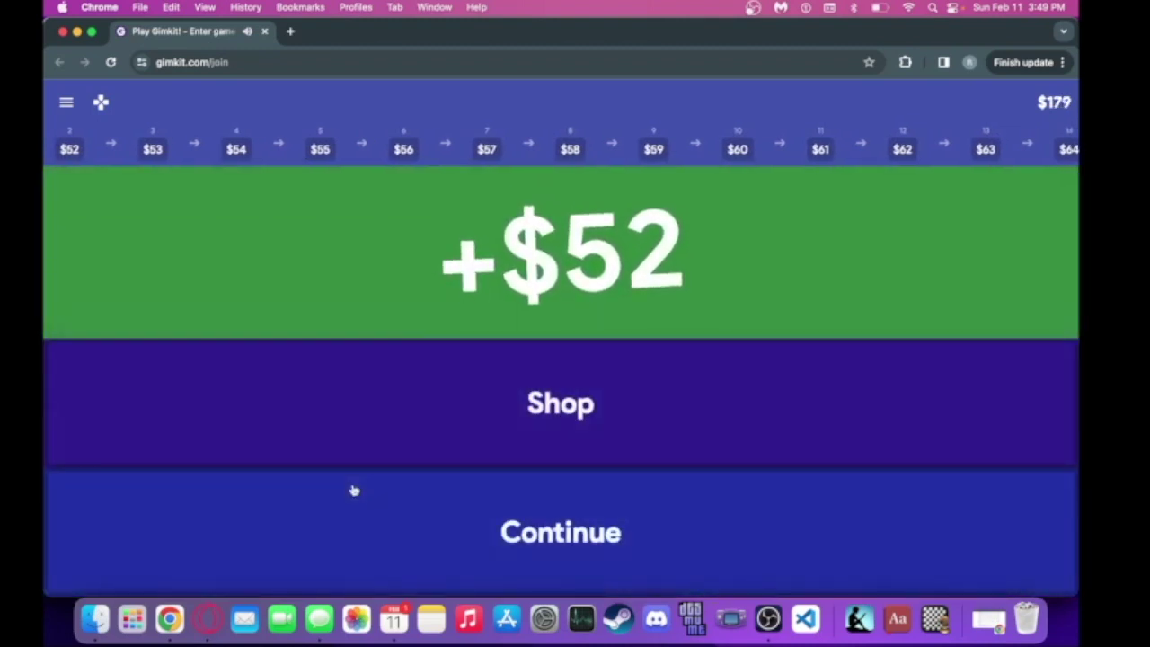
click(334, 516)
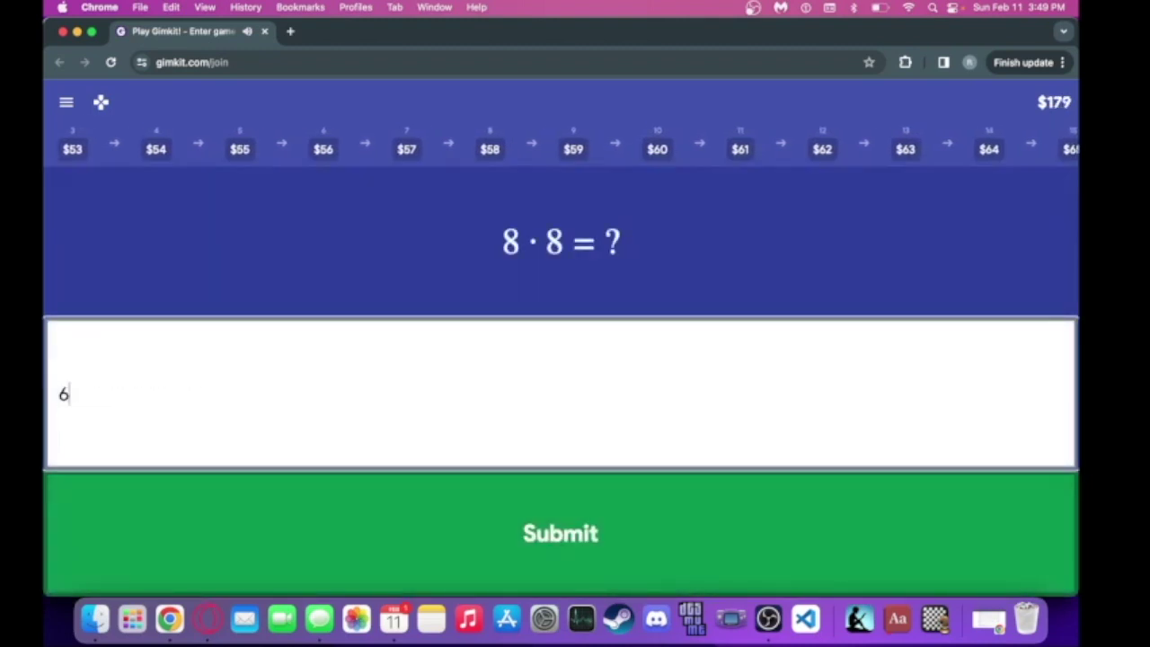
- Answer 8 · 8, then 1 · 7 with 7, then 2 · 2
key(Return)
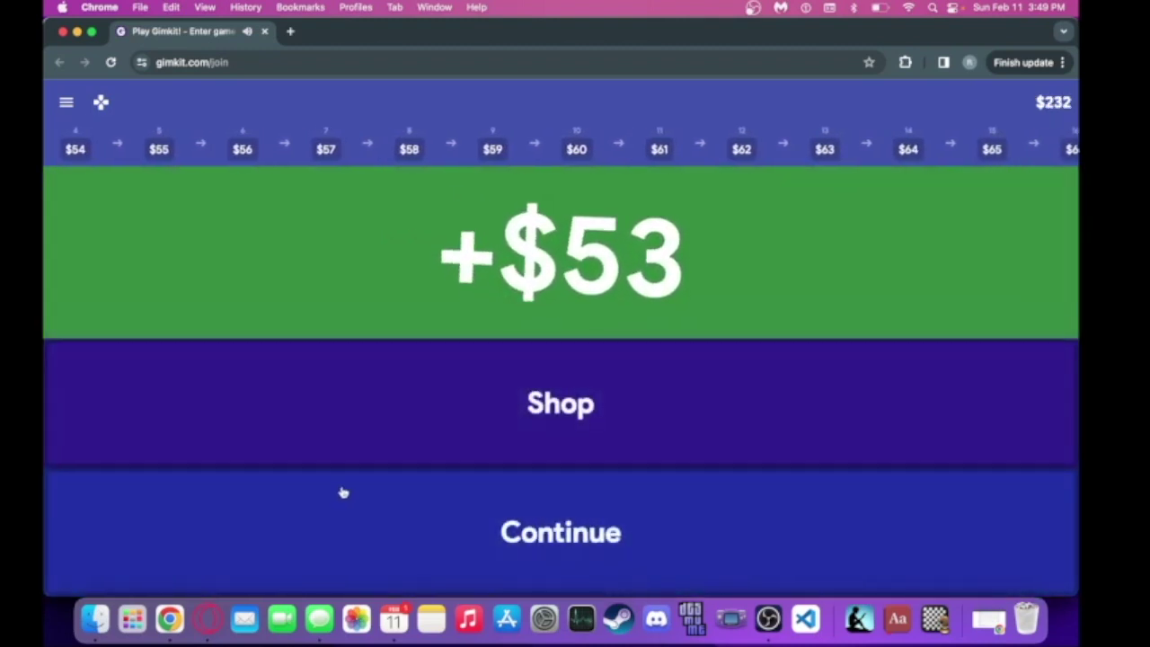
click(342, 492)
text(7)
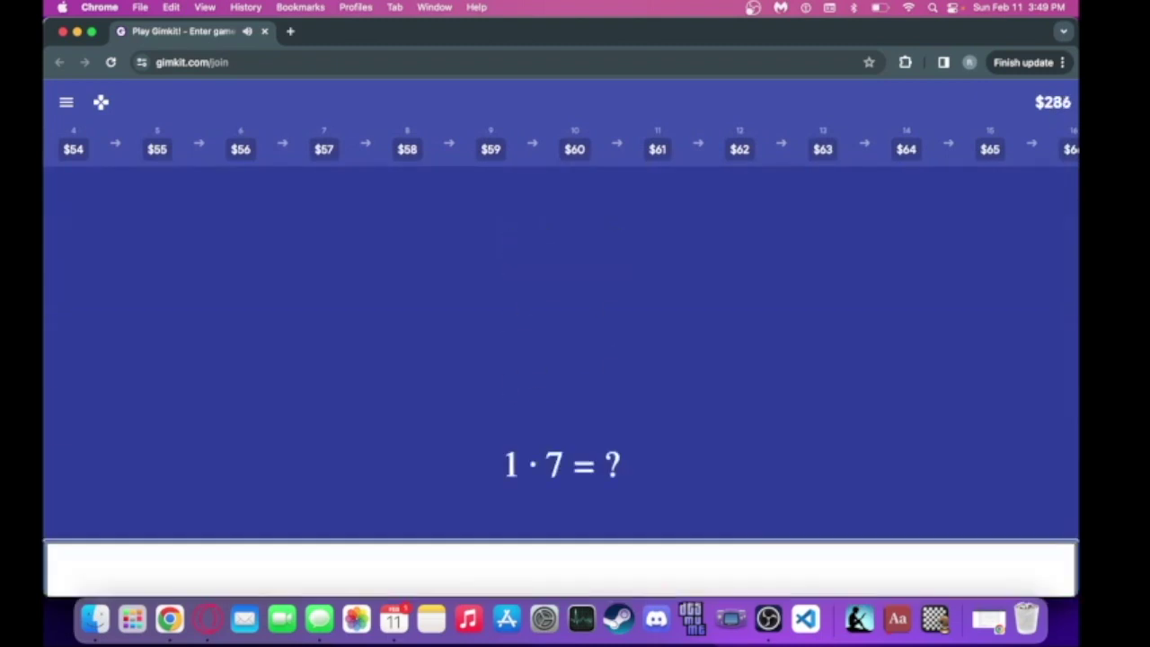
key(Return)
click(344, 502)
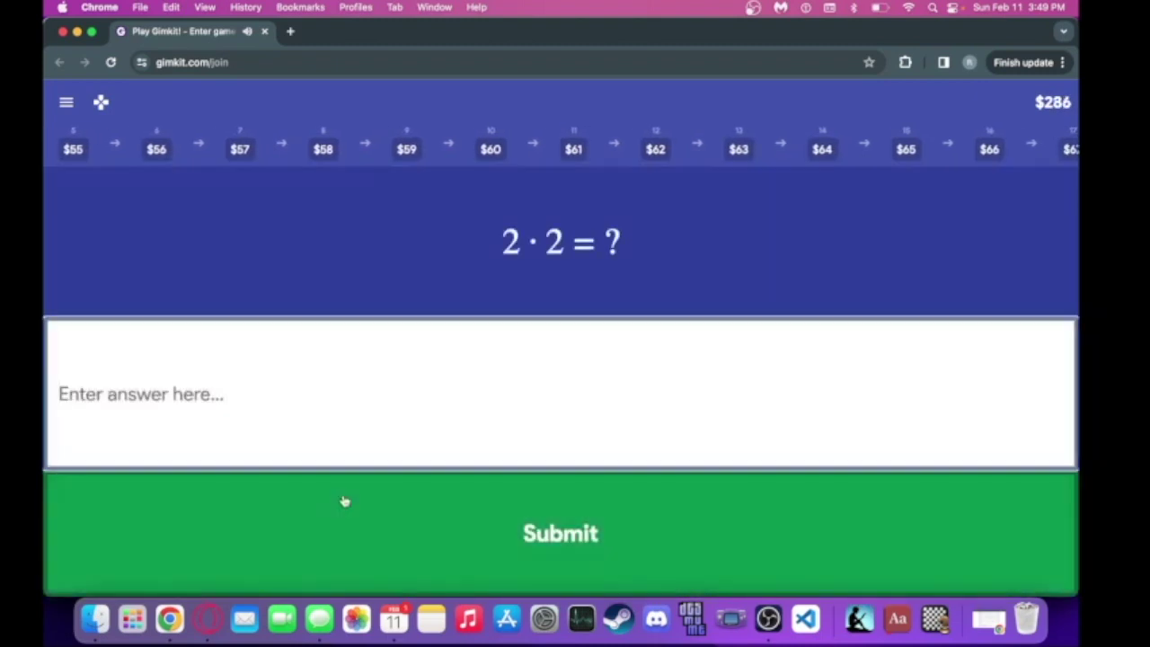
key(Return)
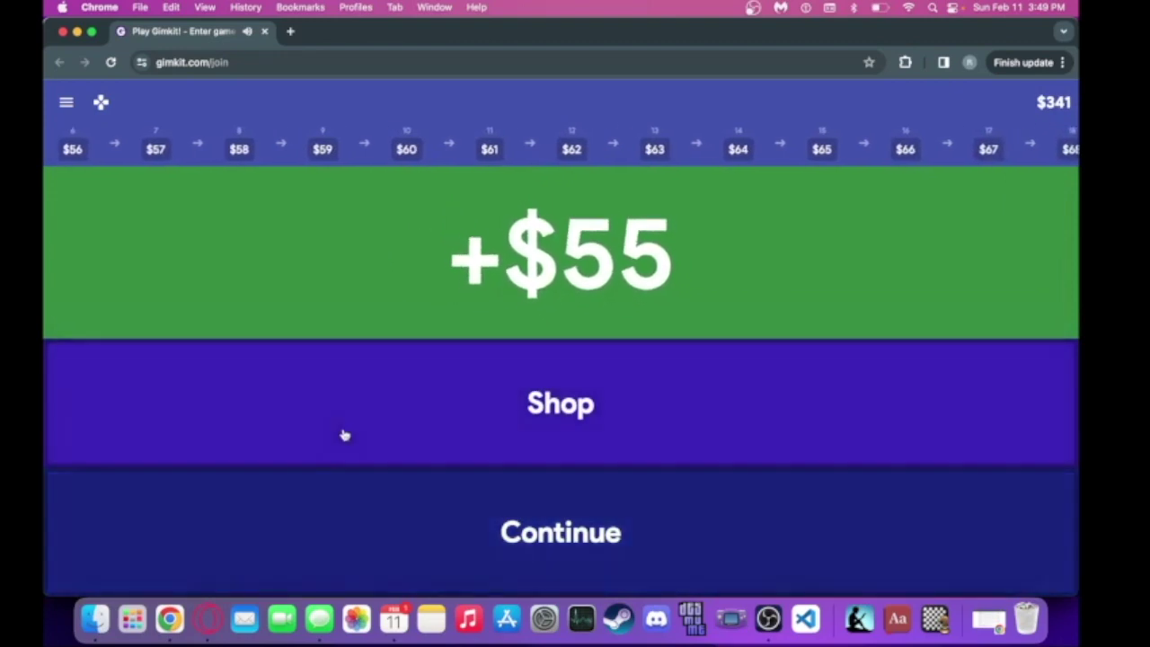
- Buy Streak Bonus Level 2 for $3, then answer 7 · 8 with 56
click(342, 431)
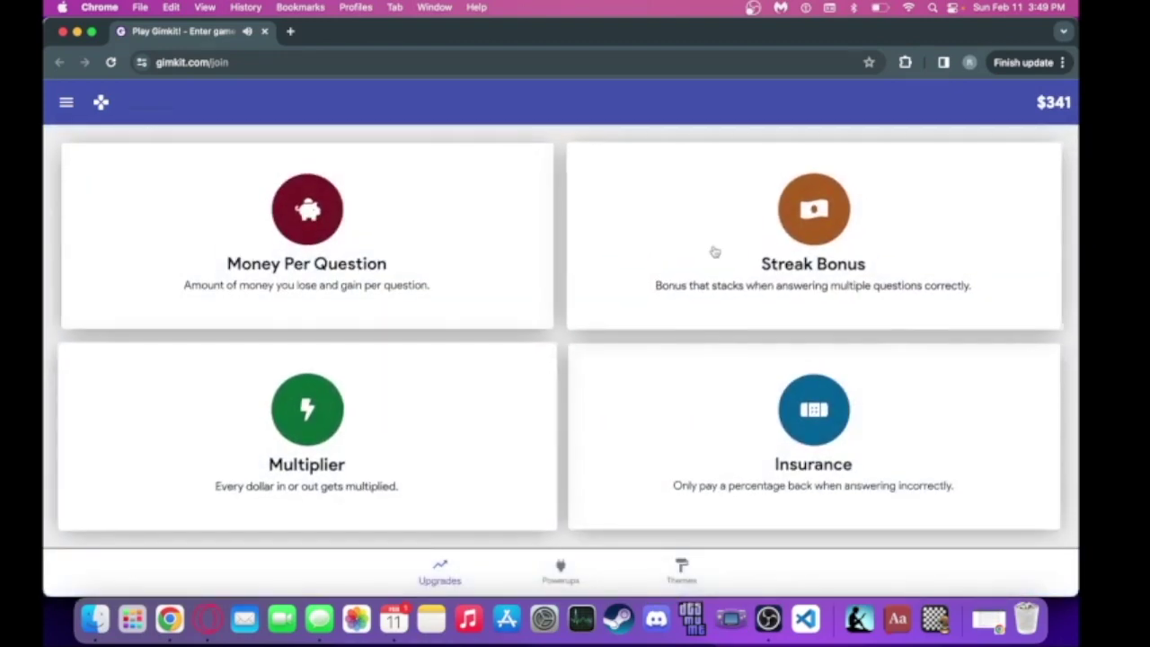
click(714, 252)
click(545, 400)
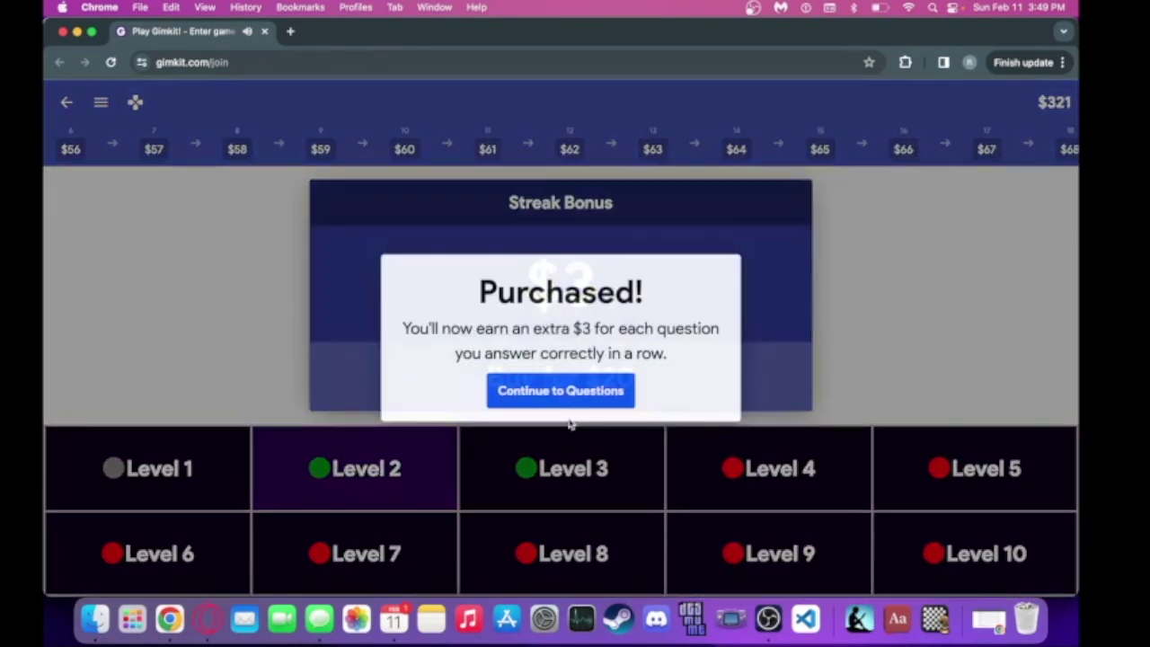
click(567, 393)
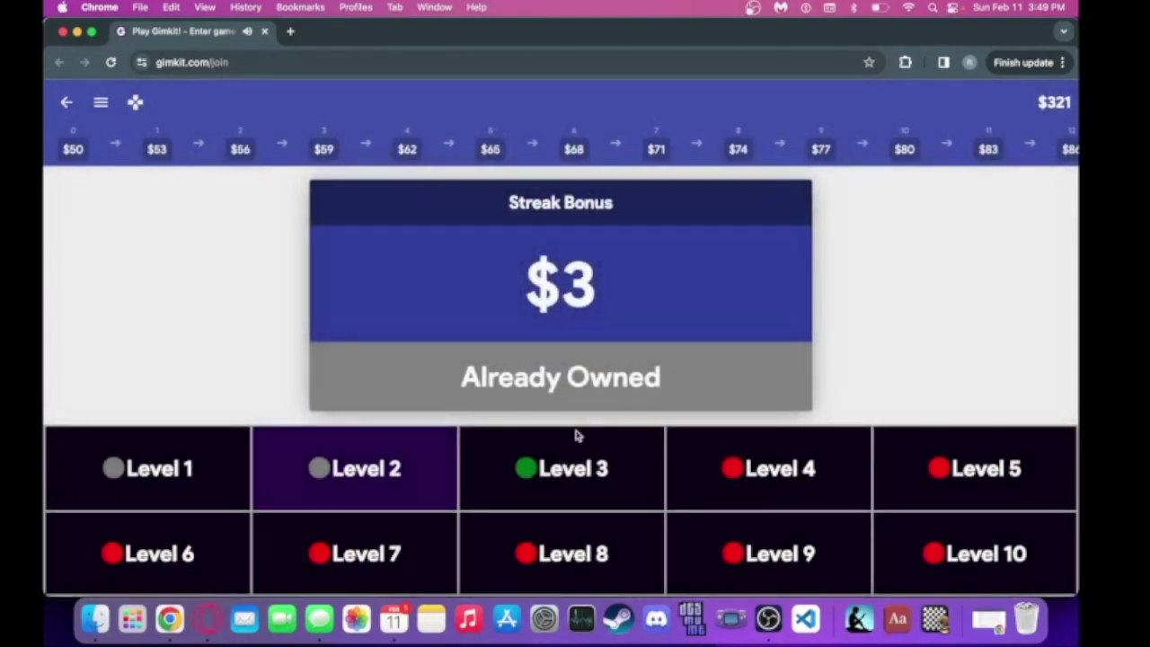
text(56)
key(Return)
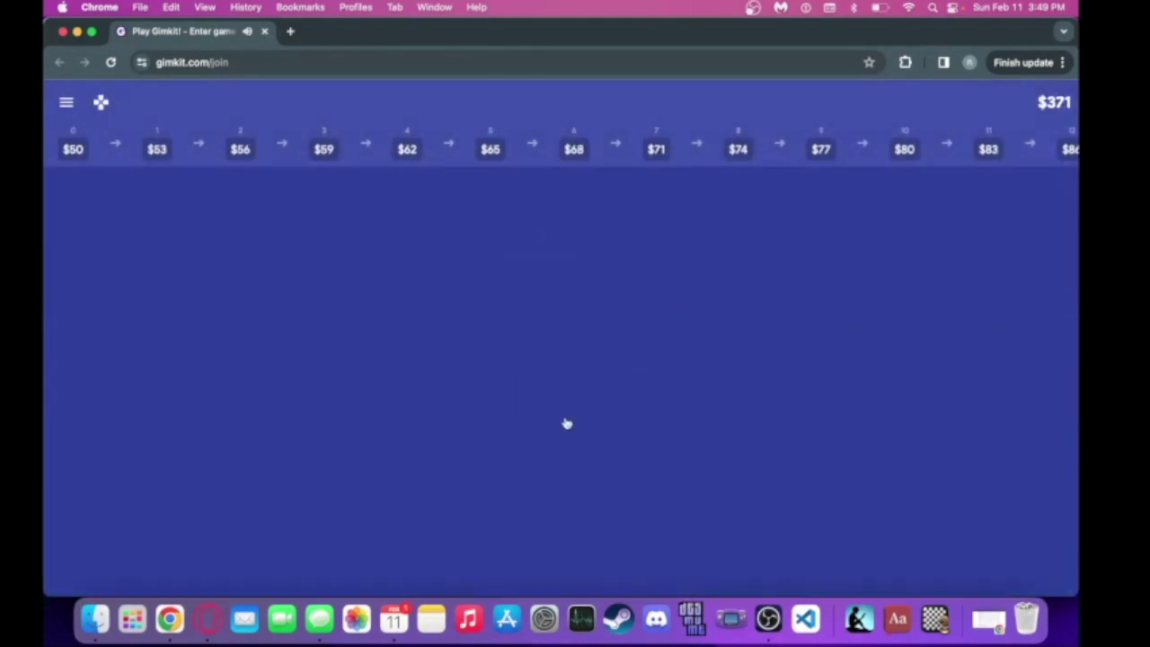
- Buy Streak Bonus Level 3 for $10
click(566, 414)
click(802, 320)
click(545, 471)
click(563, 393)
click(561, 388)
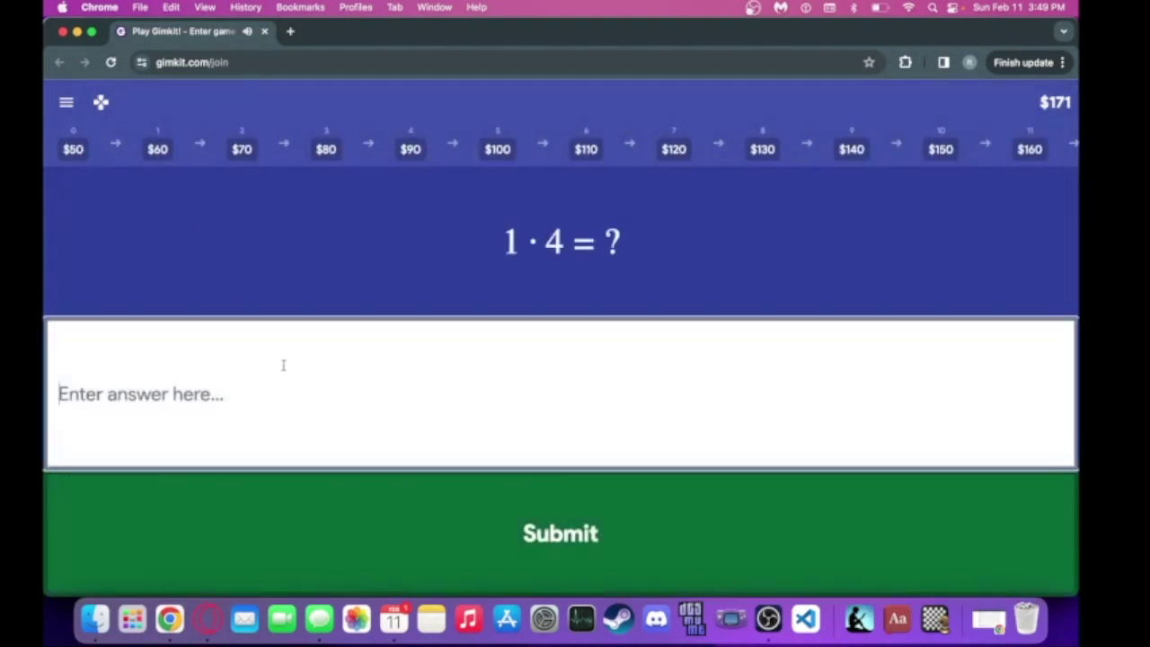
- Answer 1 · 4 with 4 and 6 · 9 with 54
text(4)
key(Return)
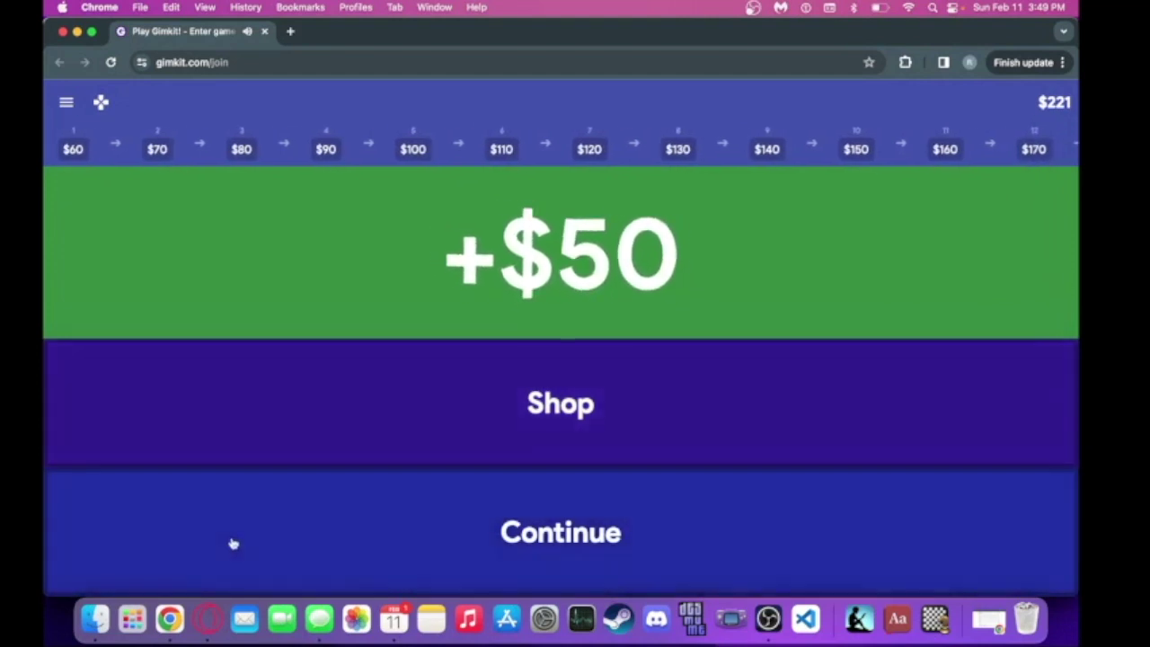
click(231, 542)
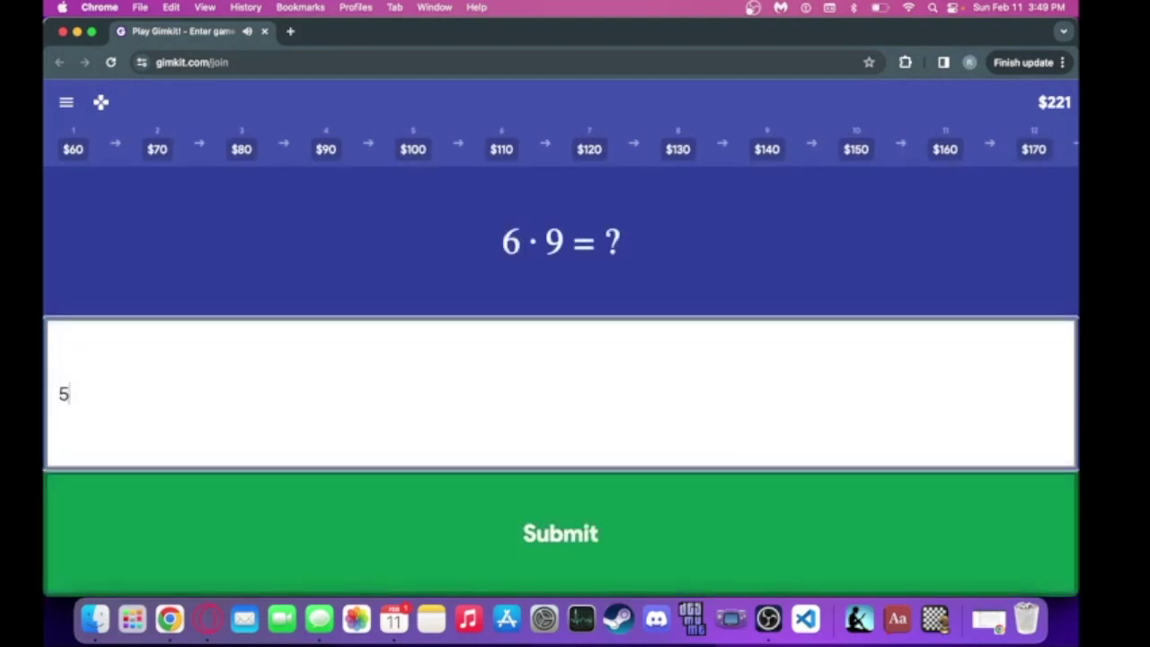
text(54)
key(Return)
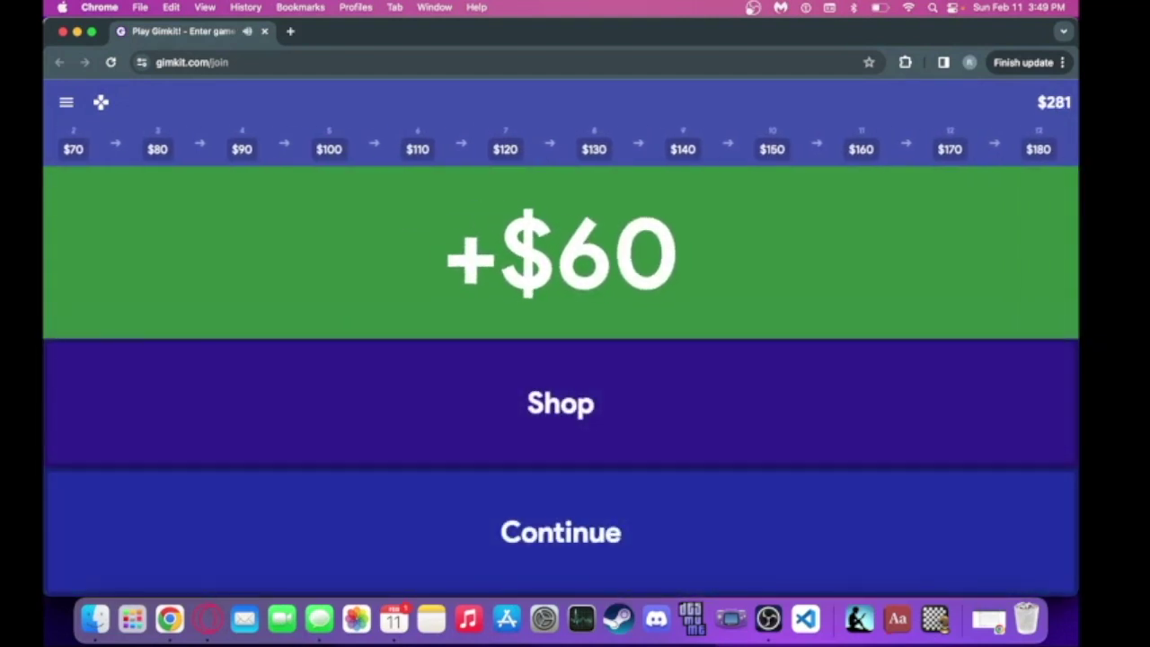
key(Return)
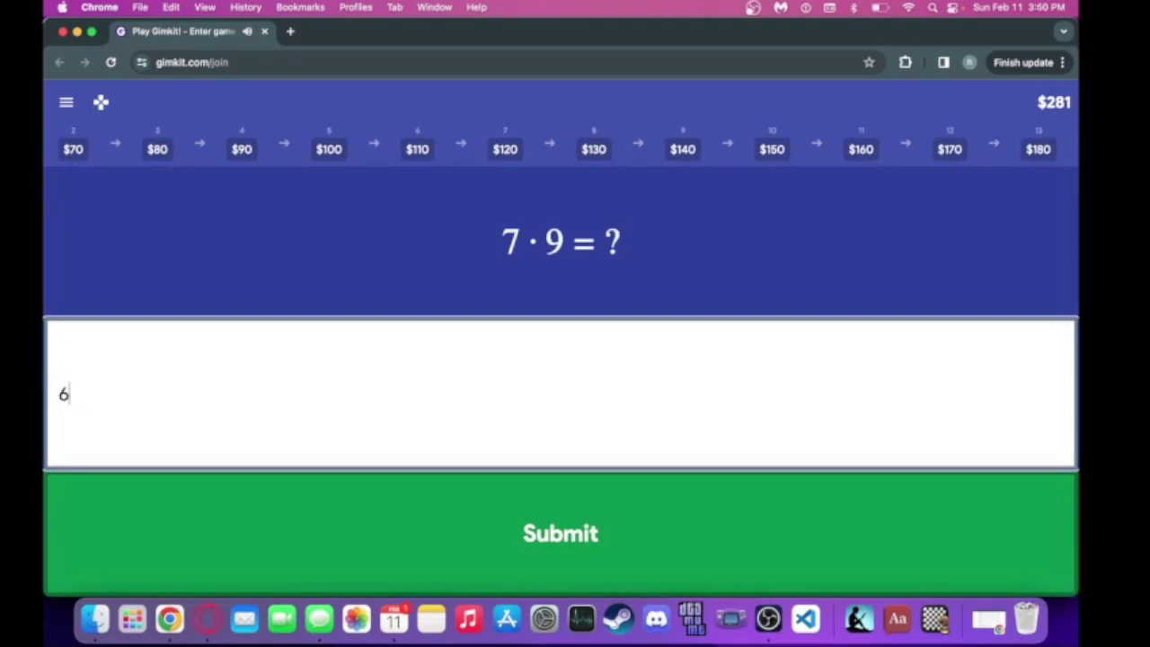
- Answer 7 · 9, then 1 · 3 with 3, then enter 14, raising the balance to $521
key(Return)
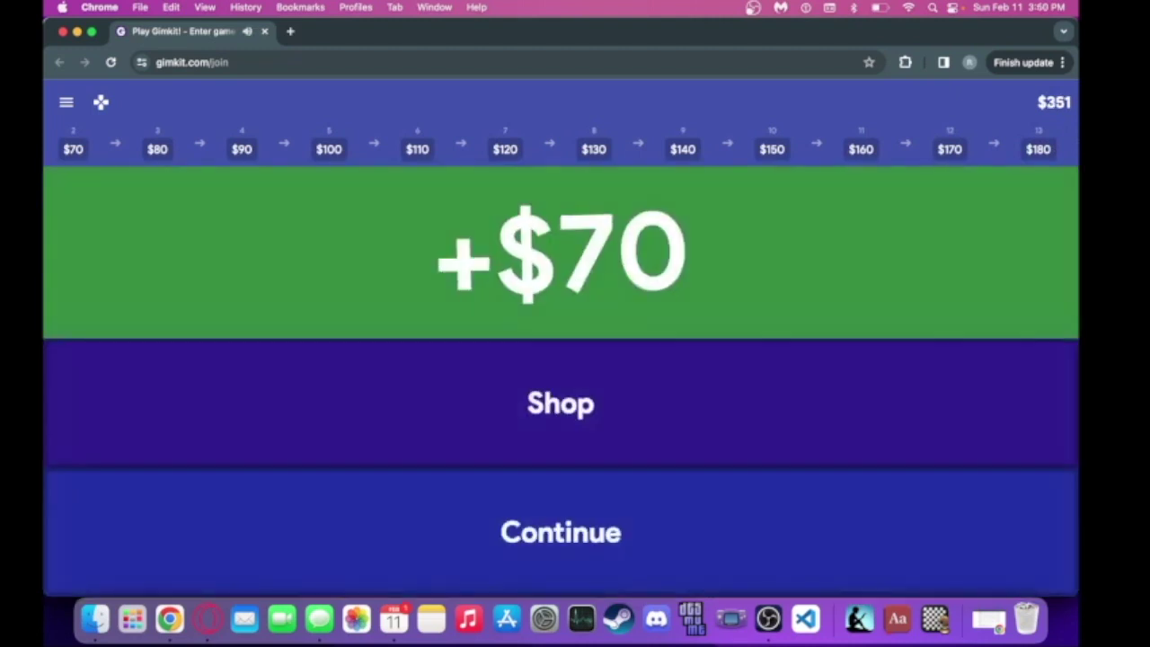
key(Return)
text(3)
key(Return)
key(Return)
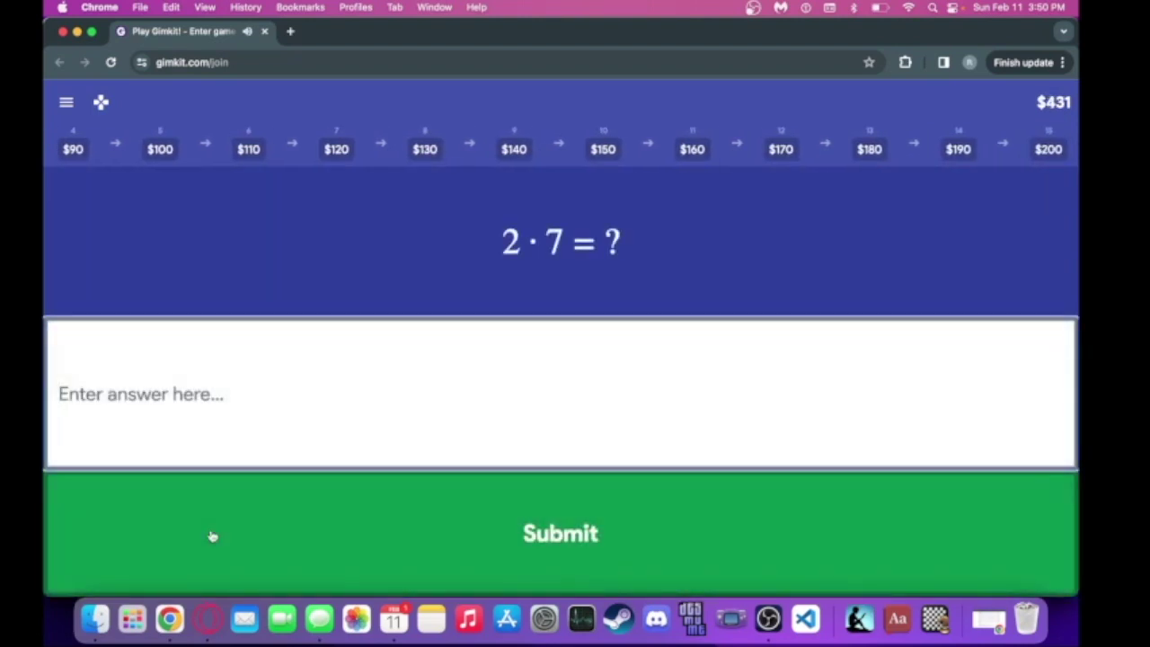
text(14)
key(Return)
click(210, 534)
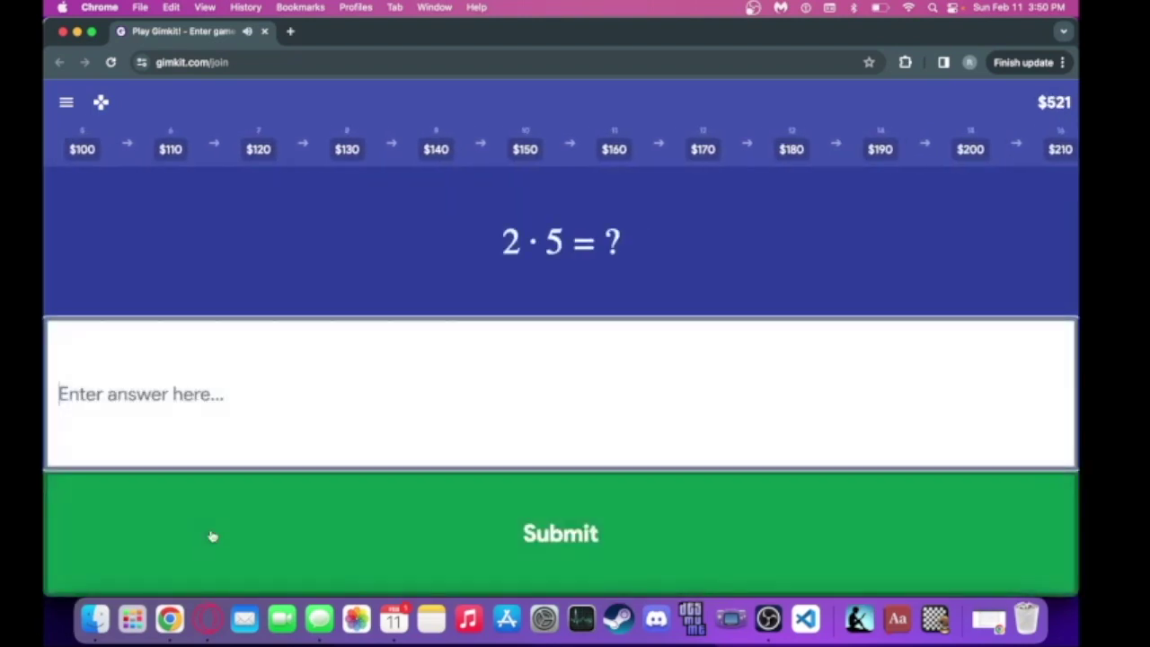